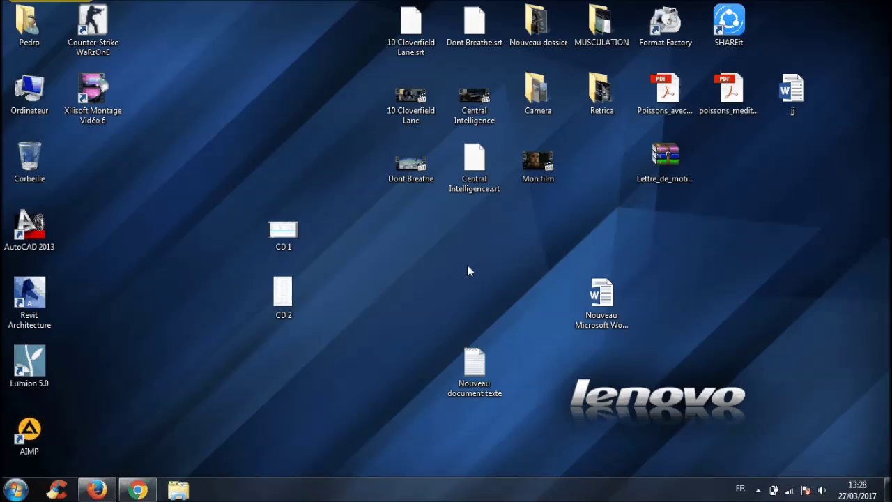
# Step: Switch to Chrome and open YouTube from the bookmarks in a new tab
pyautogui.click(156, 492)
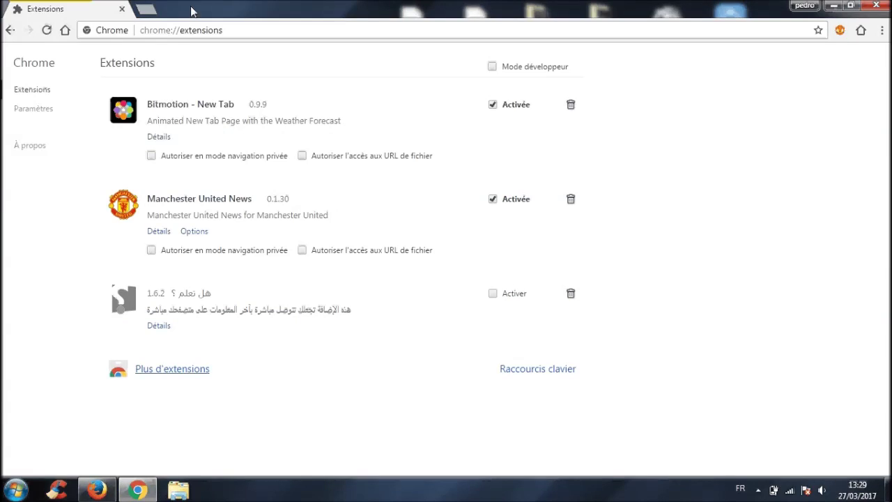
pyautogui.click(151, 7)
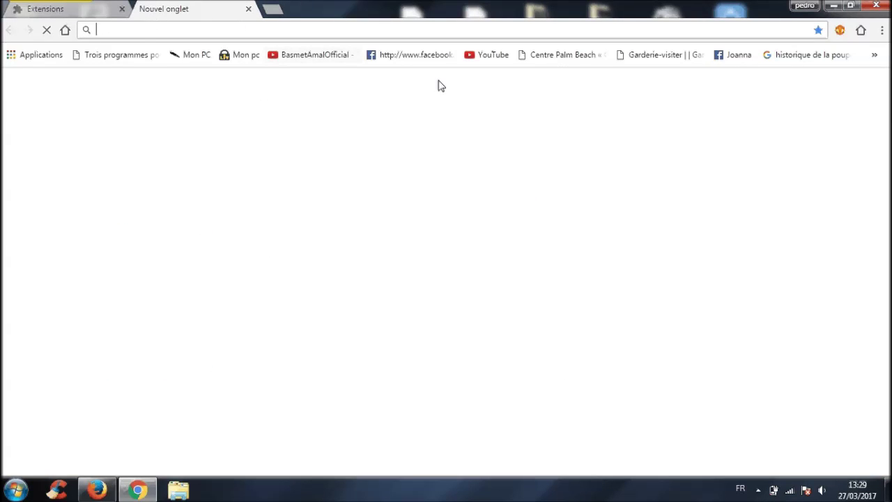
pyautogui.click(497, 59)
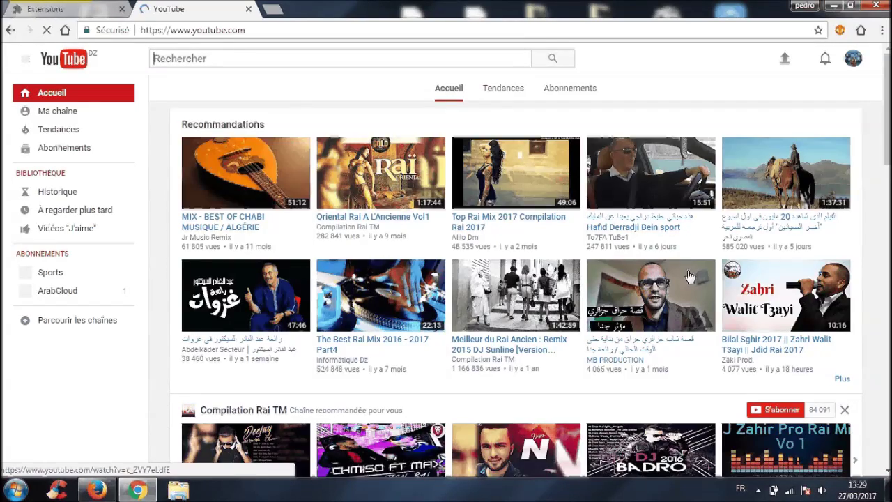
# Step: Look through the recommended videos and channel sections on the YouTube home page
pyautogui.scroll(-2, 691, 278)
pyautogui.scroll(-3, 687, 278)
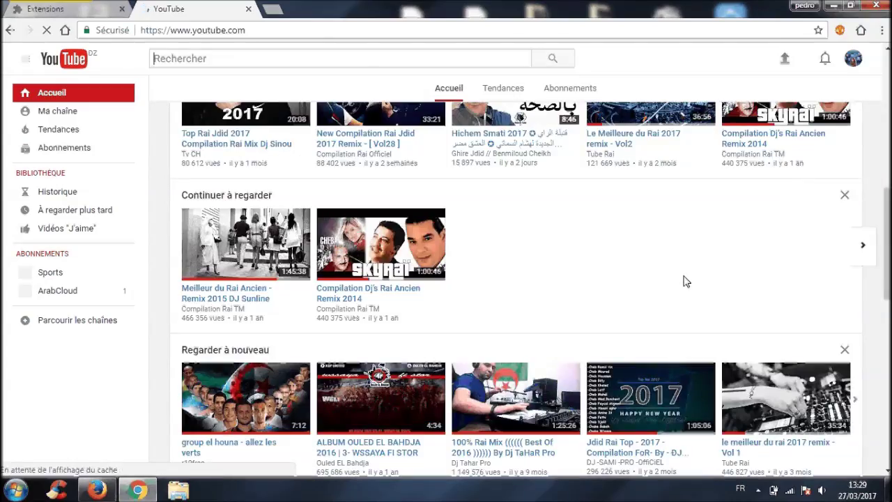
pyautogui.scroll(-2, 682, 281)
pyautogui.scroll(-1, 680, 280)
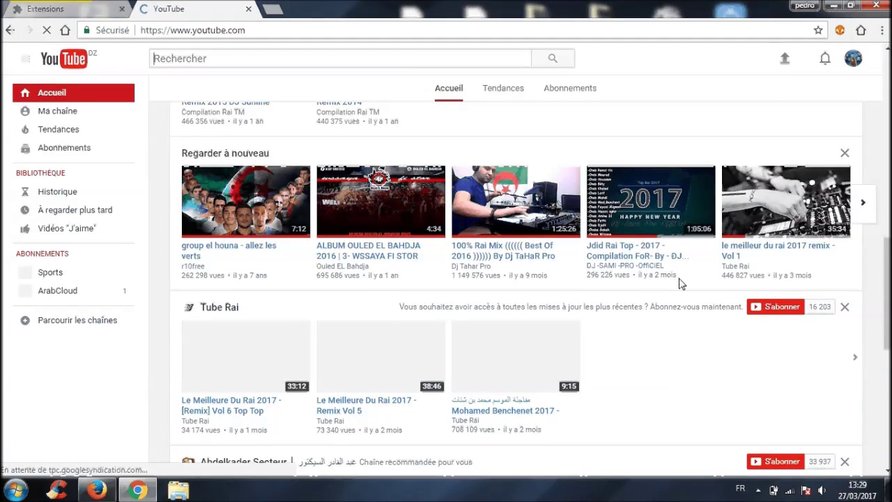
pyautogui.scroll(-8, 520, 380)
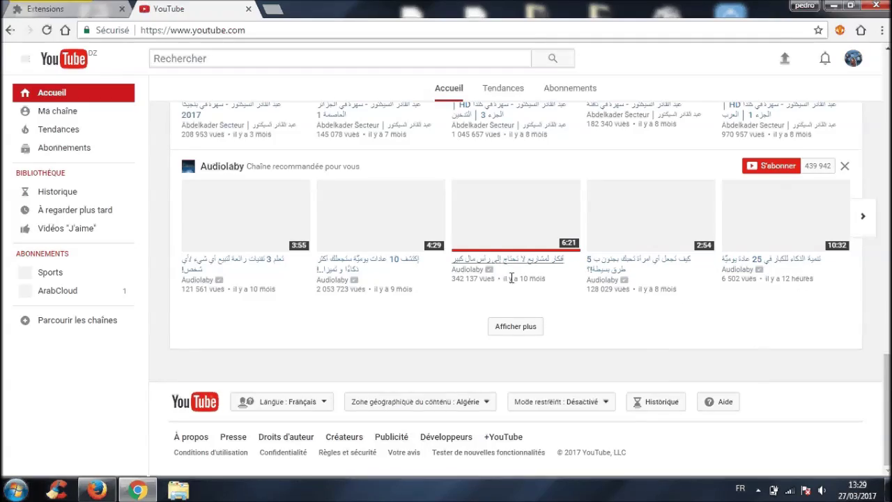
pyautogui.scroll(15, 270, 322)
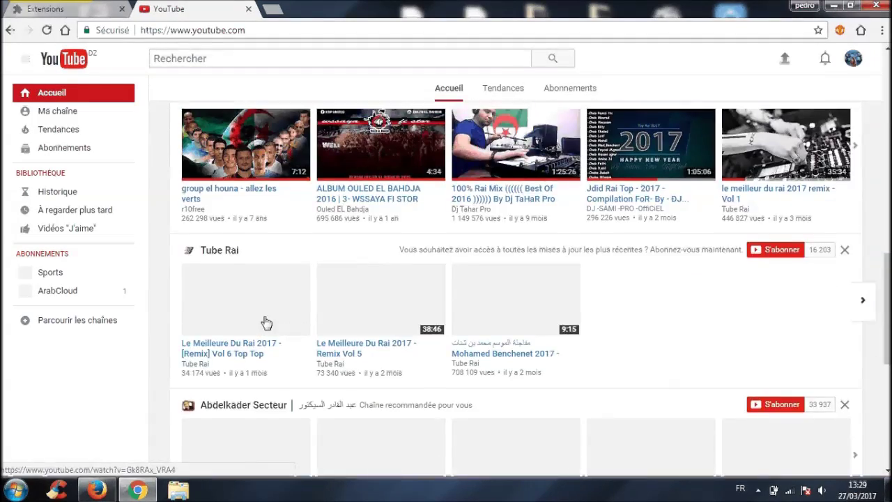
pyautogui.scroll(3, 265, 322)
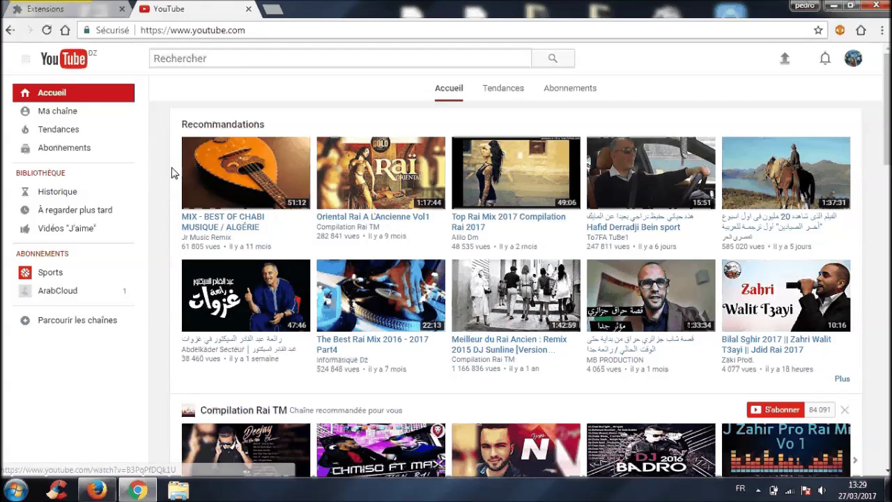
# Step: Open and pause the "MIX - BEST OF CHABI MUSIQUE / ALGÉRIE" video, then look through its suggested videos
pyautogui.click(273, 203)
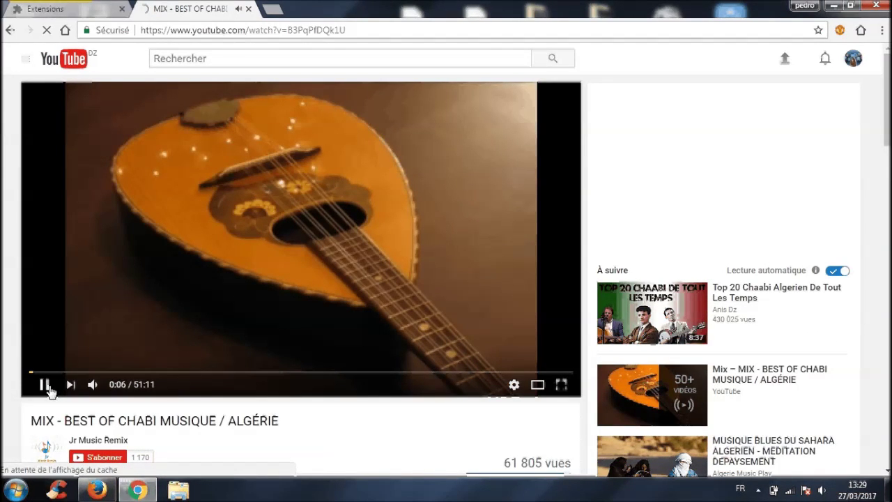
pyautogui.scroll(-6, 223, 314)
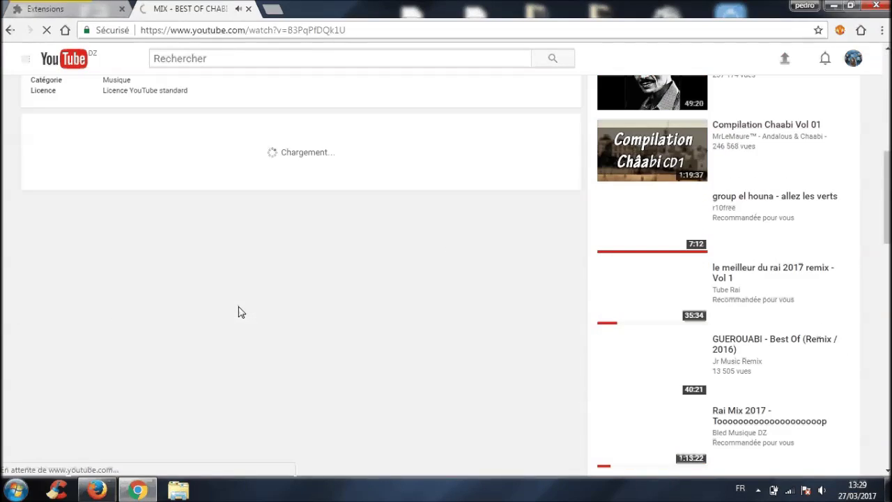
pyautogui.scroll(6, 240, 312)
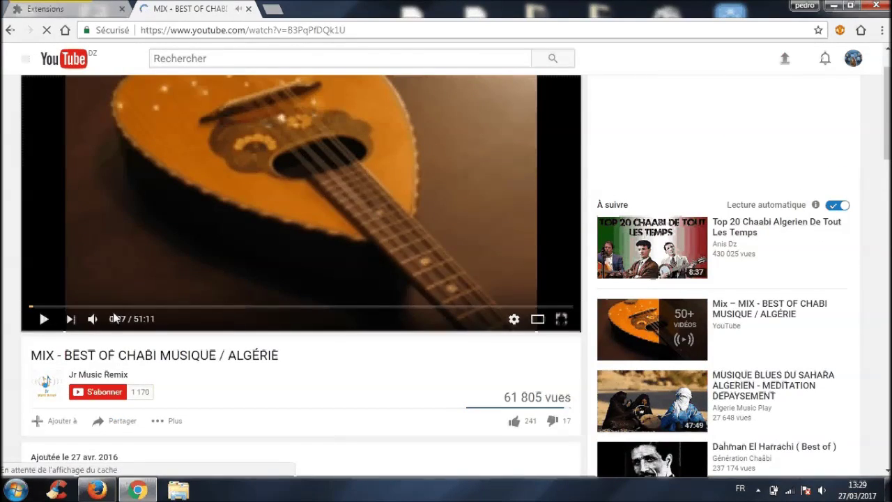
pyautogui.scroll(-3, 619, 255)
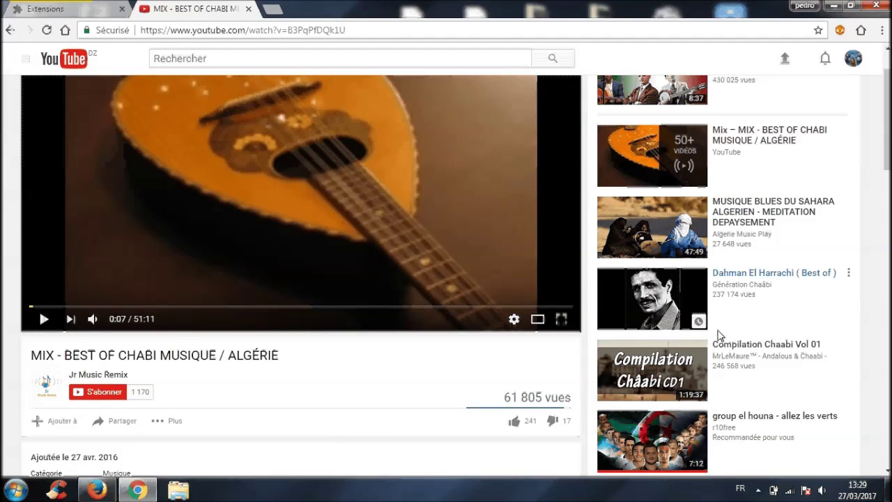
pyautogui.scroll(-2, 711, 376)
pyautogui.scroll(-1, 707, 386)
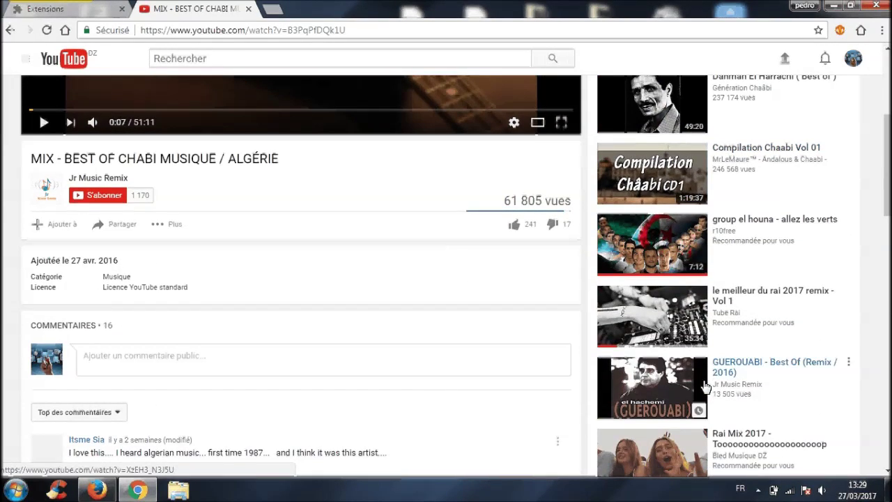
# Step: Open the suggested video "group el houna - allez les verts" in a new tab and pause it
pyautogui.rightClick(640, 239)
pyautogui.click(648, 244)
pyautogui.click(316, 5)
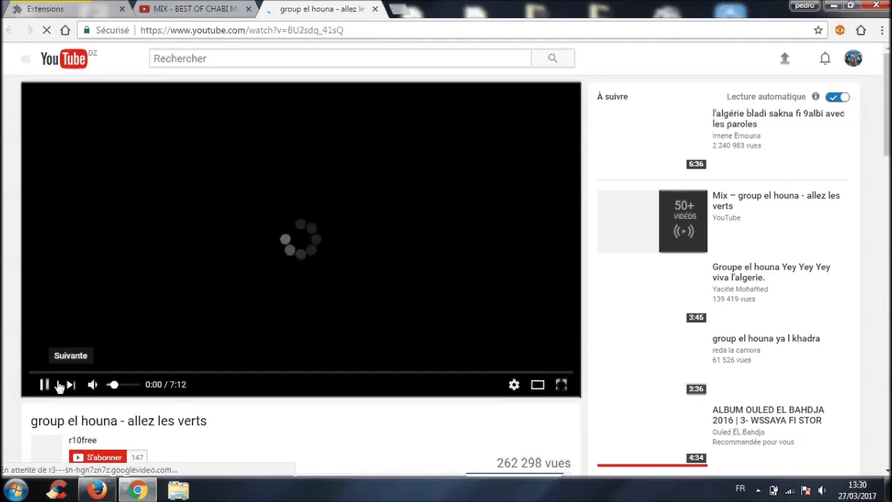
pyautogui.click(44, 385)
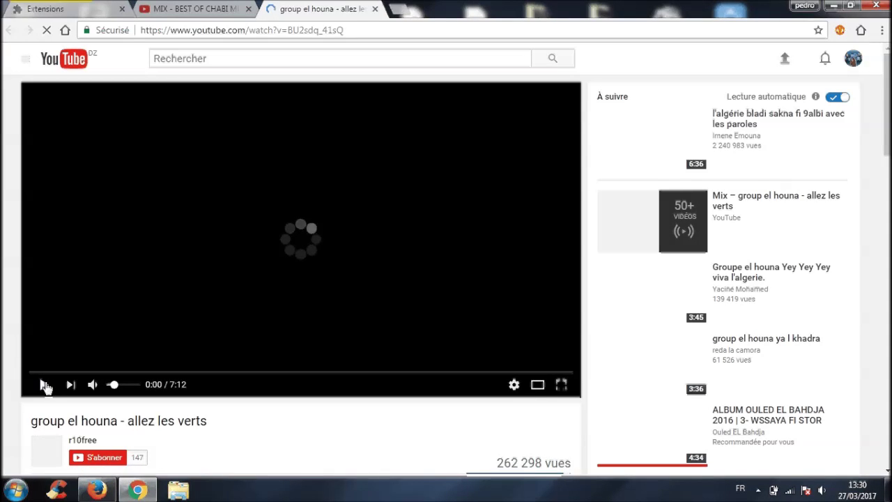
pyautogui.click(398, 10)
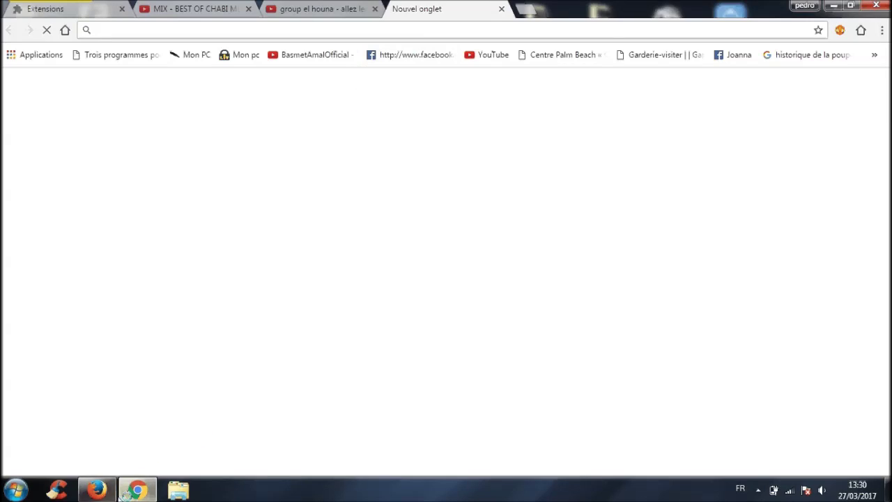
pyautogui.click(104, 492)
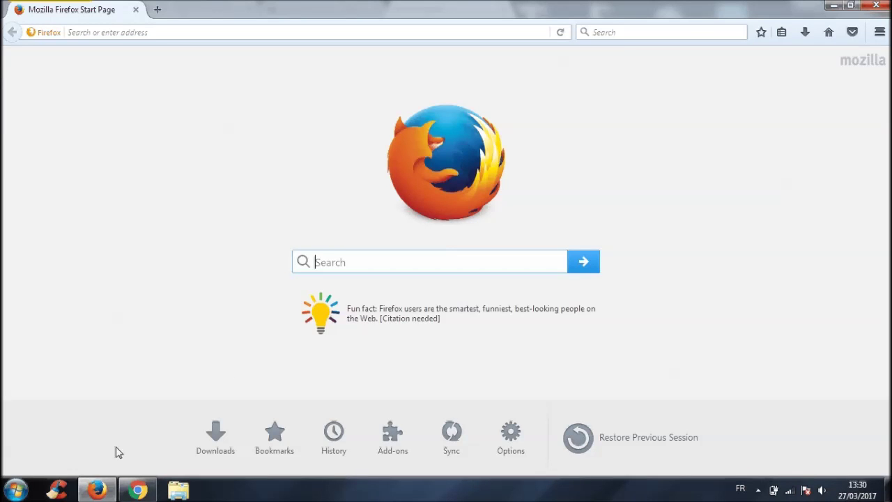
pyautogui.click(135, 486)
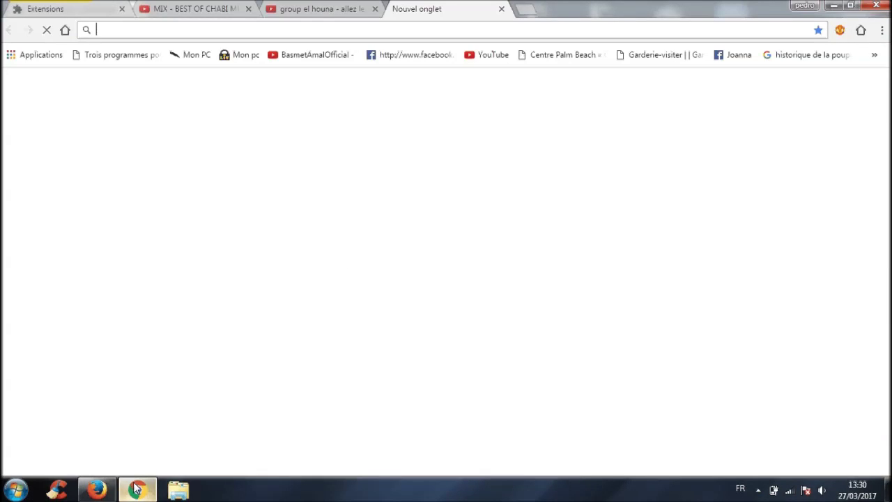
# Step: Open the Chrome Web Store from the Extensions page, and close both YouTube tabs and the empty new tab
pyautogui.click(60, 8)
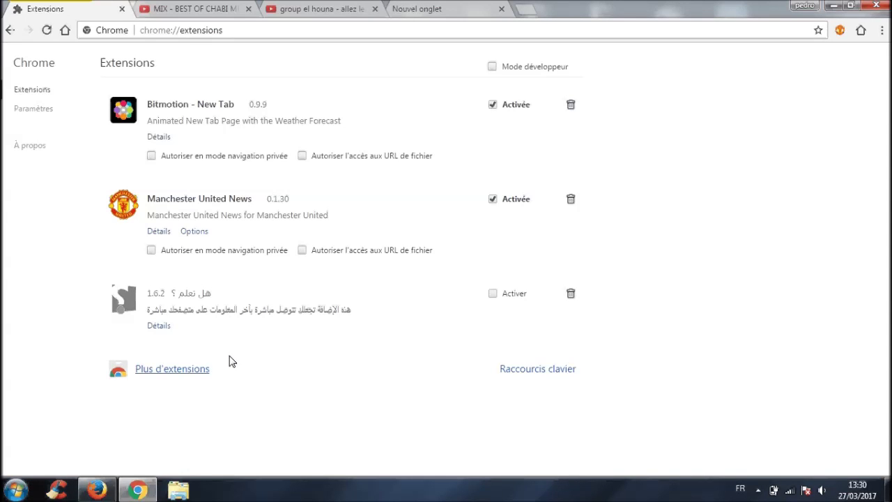
pyautogui.click(181, 369)
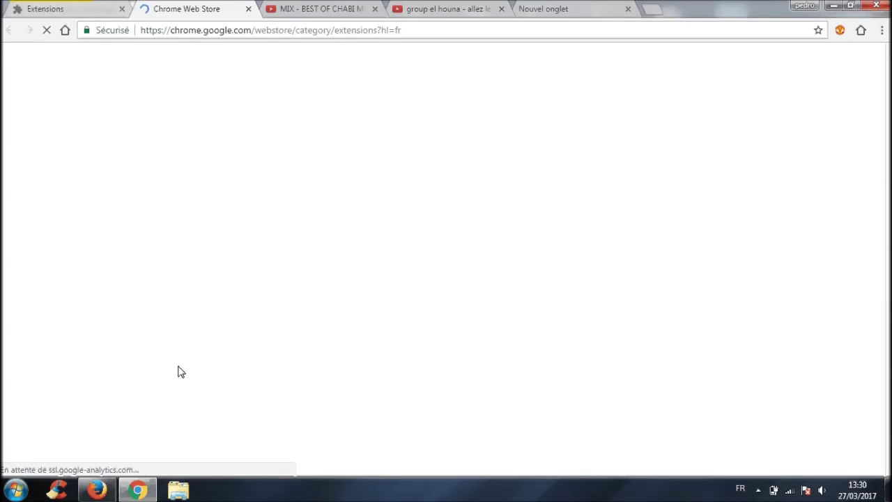
pyautogui.click(376, 8)
pyautogui.click(381, 9)
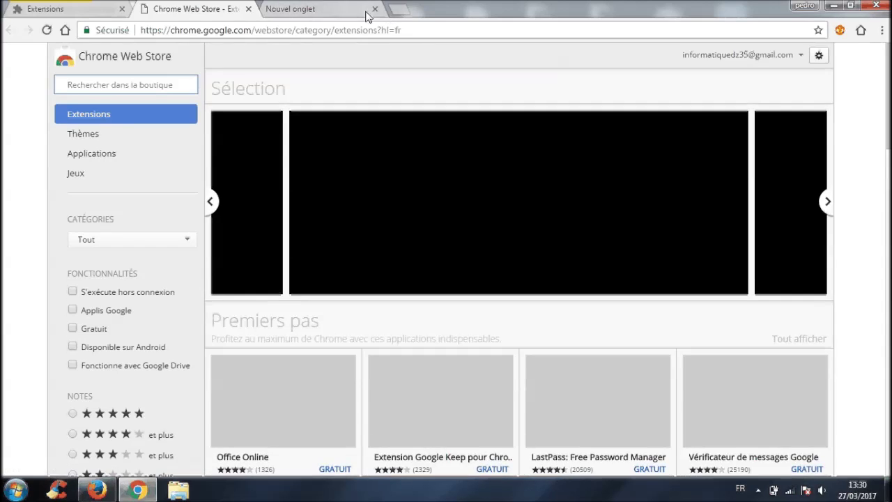
pyautogui.click(375, 9)
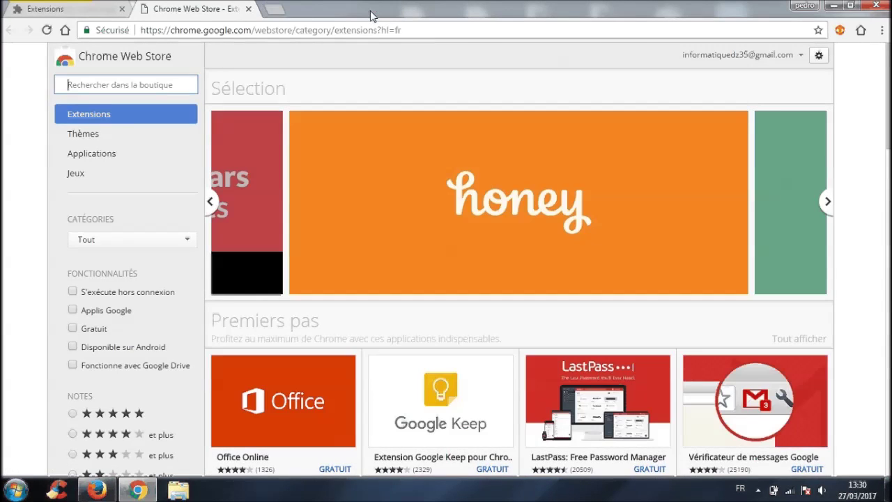
# Step: Search the Chrome Web Store for "APB"
pyautogui.scroll(-4, 506, 307)
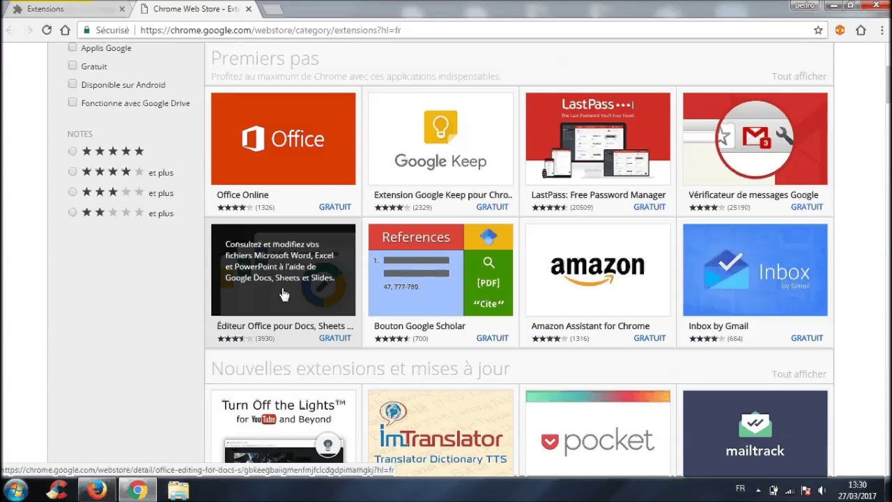
pyautogui.scroll(-6, 314, 414)
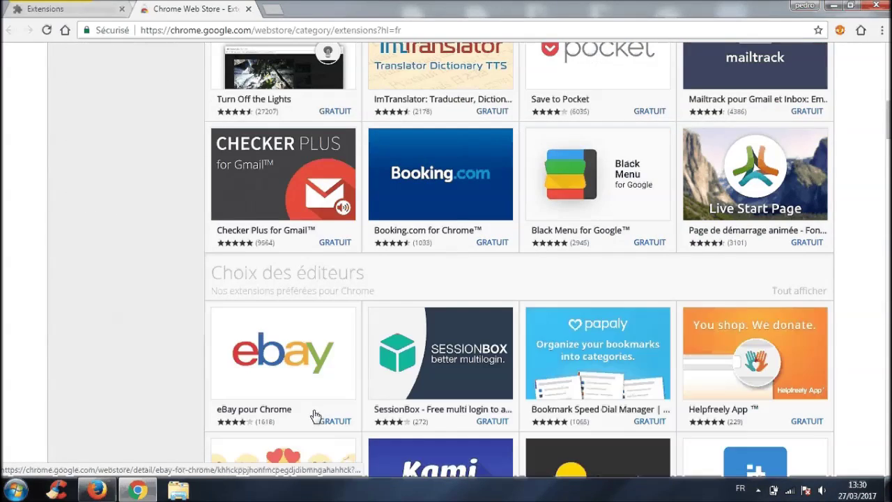
pyautogui.scroll(10, 314, 416)
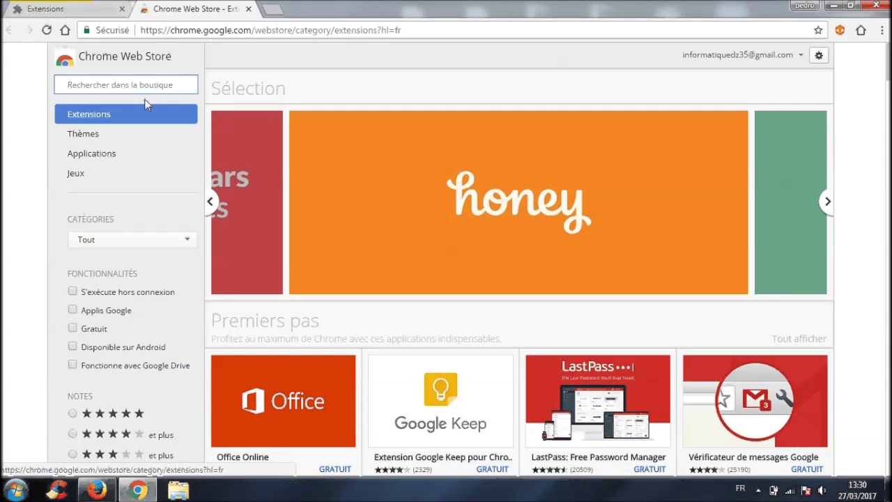
pyautogui.write('zip')
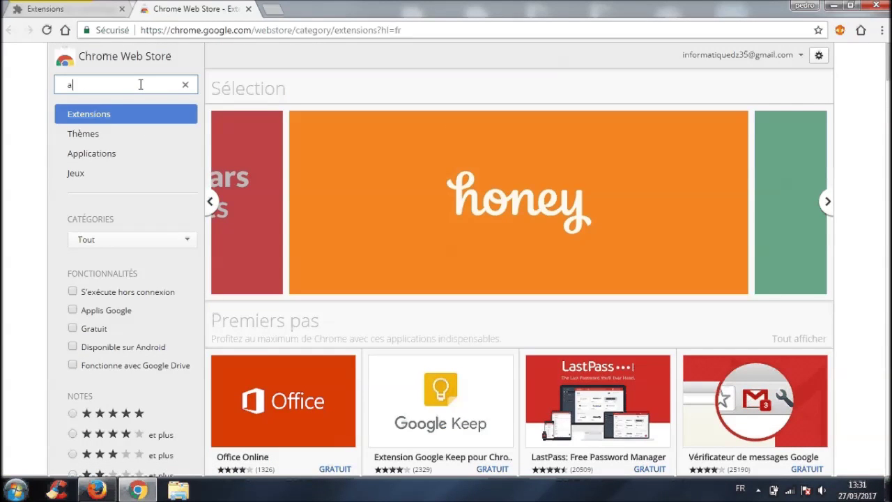
pyautogui.press('BackSpace')
pyautogui.press('BackSpace')
pyautogui.press('BackSpace')
pyautogui.write('AP')
pyautogui.press('BackSpace')
pyautogui.write('BP')
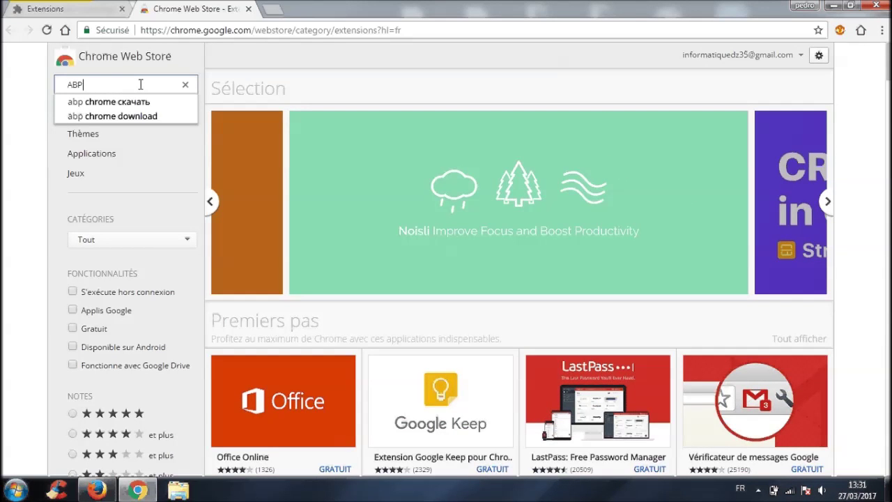
pyautogui.press('BackSpace')
pyautogui.press('BackSpace')
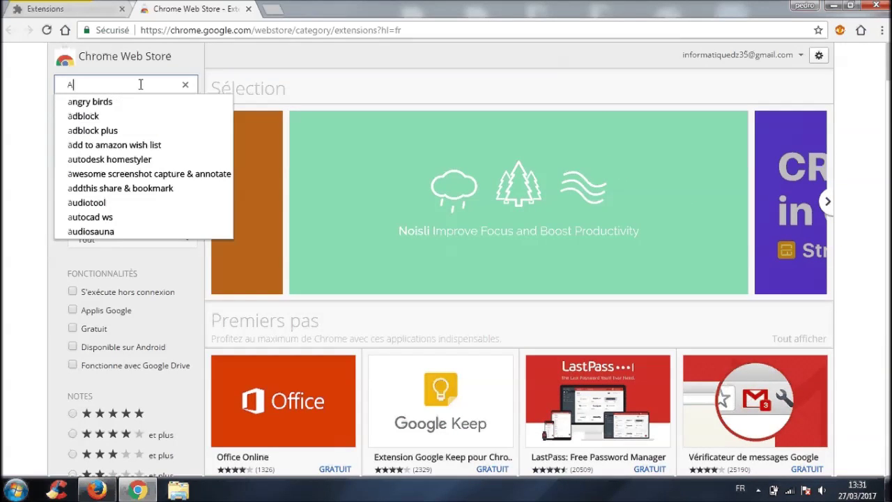
pyautogui.write('PB')
pyautogui.press('Return')
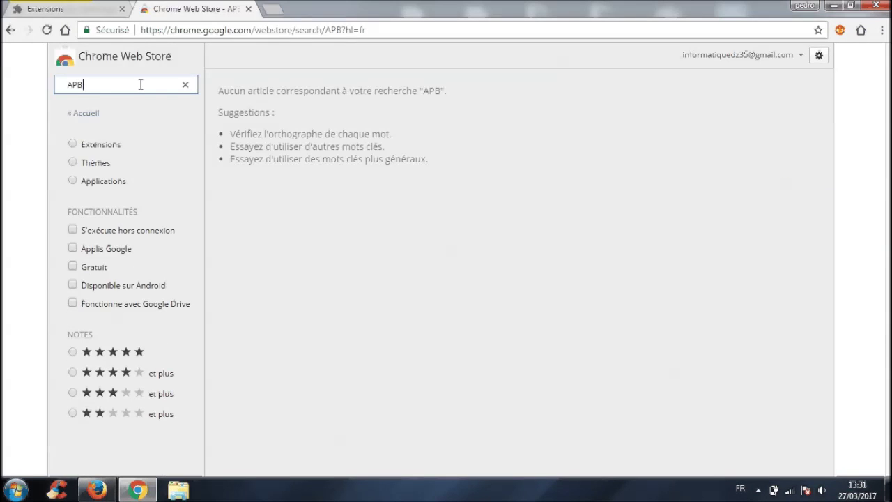
# Step: Search the Chrome Web Store for "ABP" and look through the resulting extensions, themes and applications
pyautogui.moveTo(101, 80); pyautogui.dragTo(18, 92)
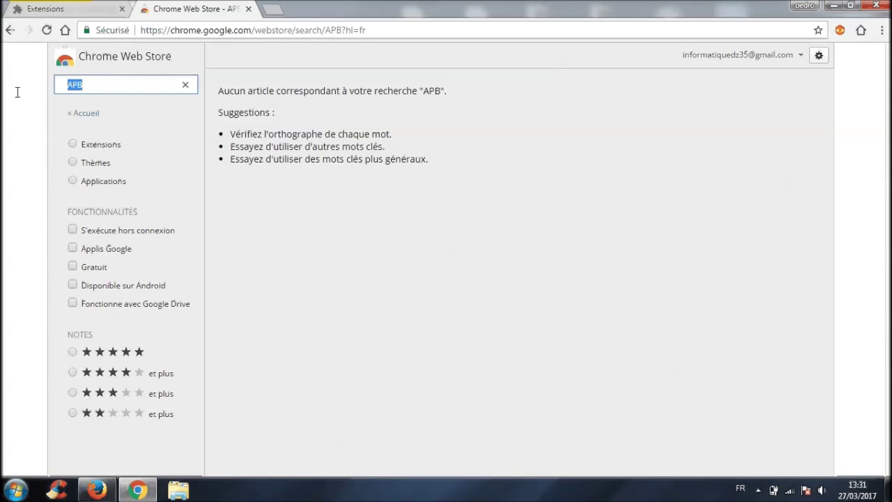
pyautogui.write('A')
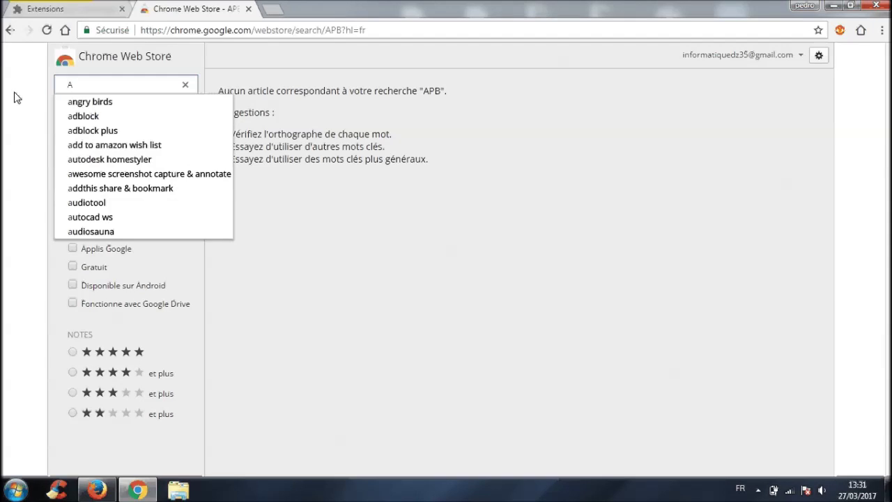
pyautogui.write('BP')
pyautogui.press('Return')
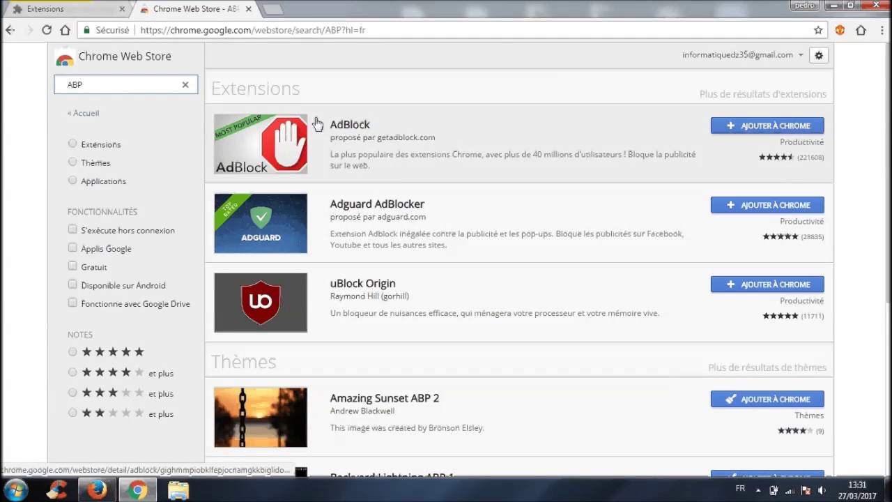
pyautogui.scroll(-4, 402, 171)
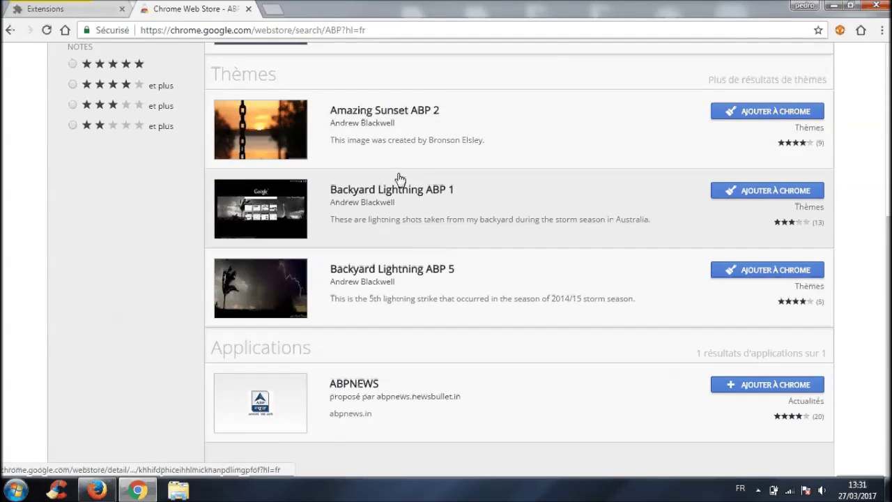
pyautogui.scroll(1, 590, 365)
pyautogui.scroll(3, 585, 362)
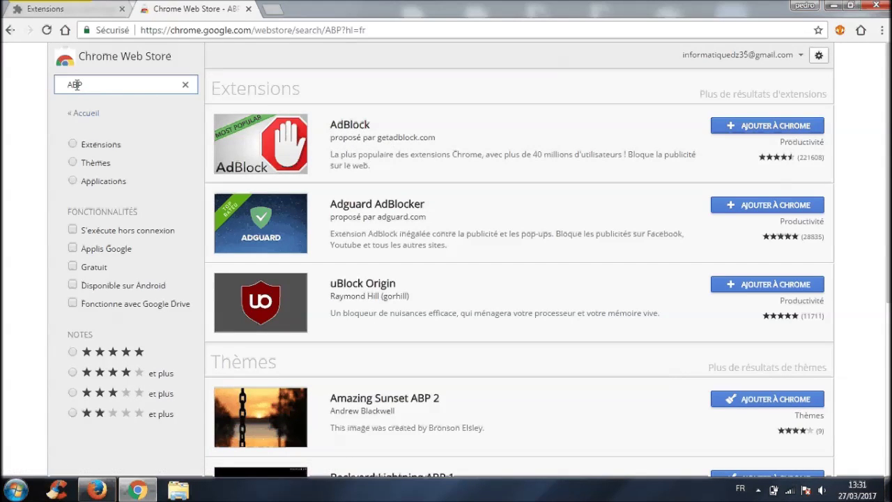
# Step: Search the Chrome Web Store for the suggested term "adblock" and add the Adblock Plus extension to Chrome
pyautogui.write('A')
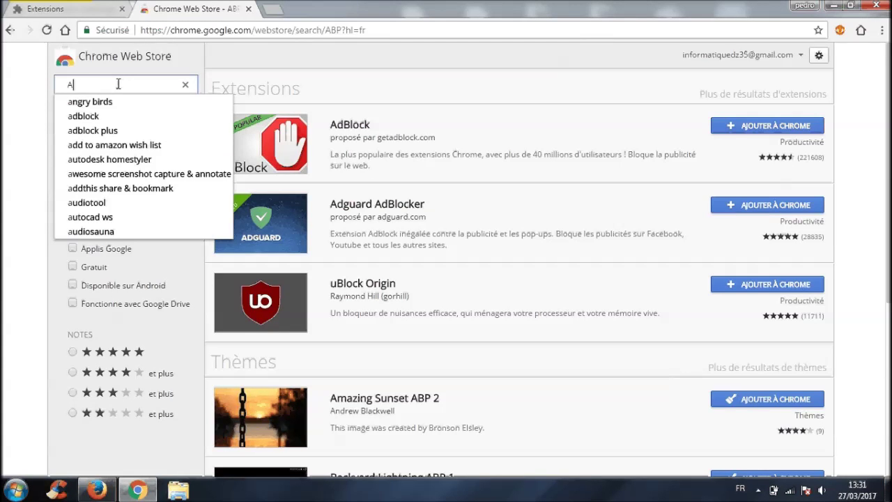
pyautogui.click(106, 117)
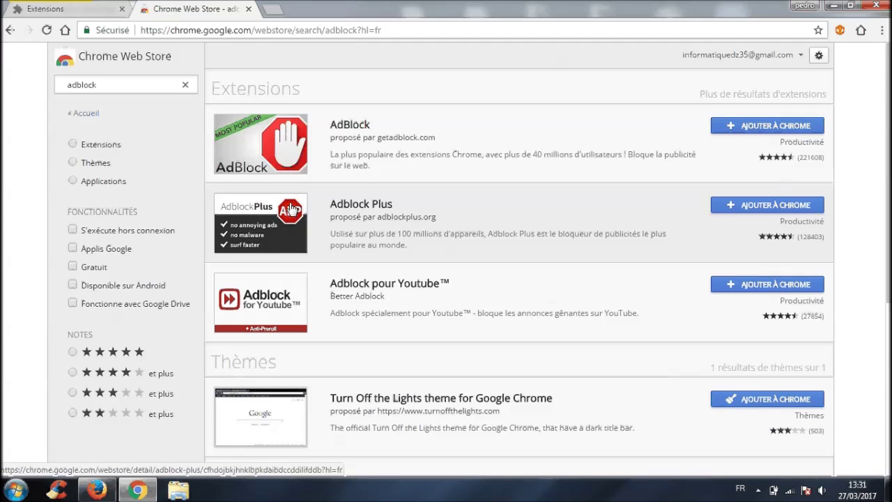
pyautogui.click(791, 207)
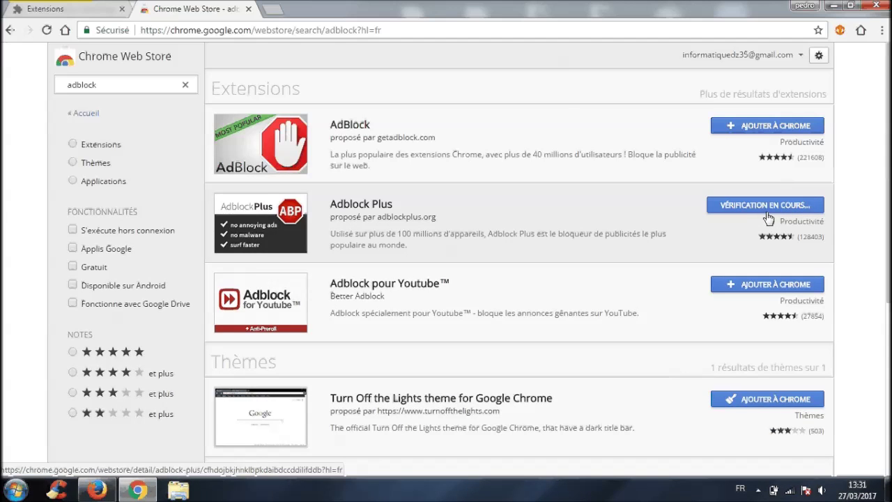
pyautogui.click(471, 182)
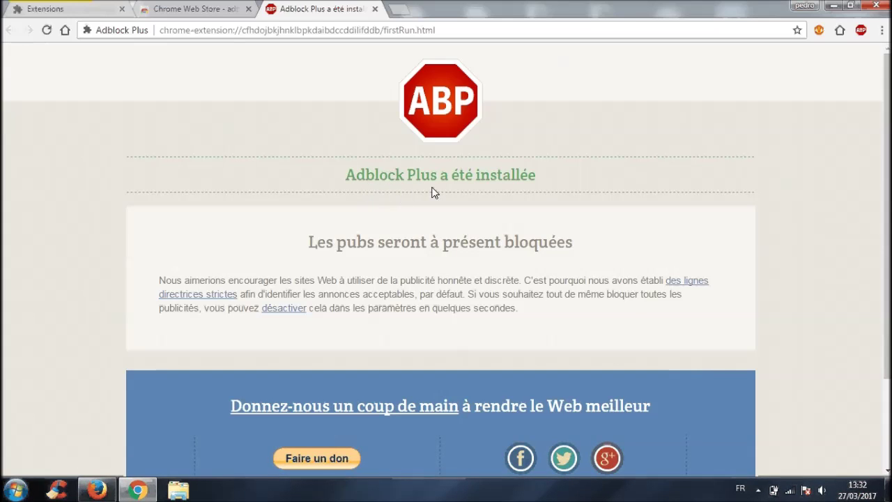
pyautogui.scroll(-2, 510, 190)
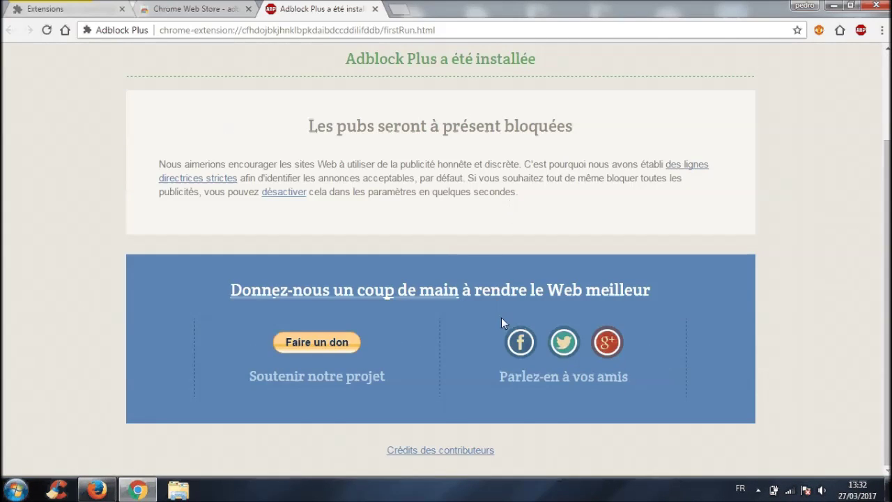
# Step: Open the Adblock Plus options and review the custom filters, allowed domains and general settings
pyautogui.rightClick(863, 35)
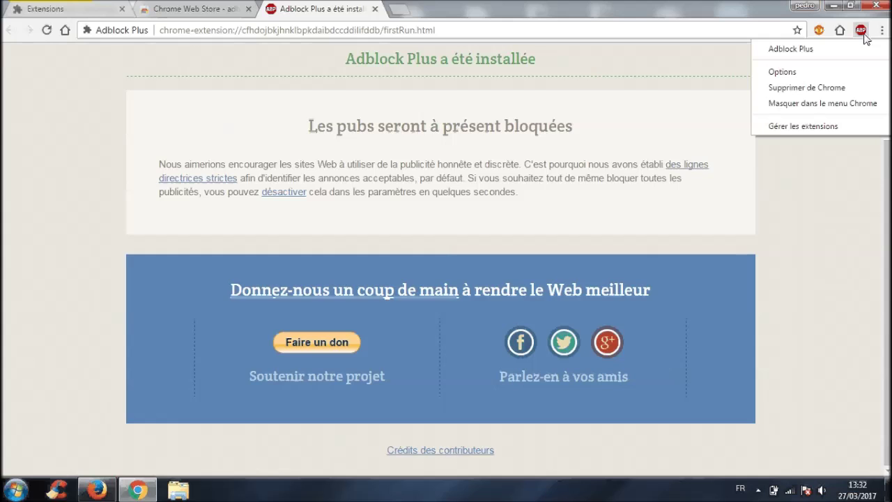
pyautogui.click(782, 72)
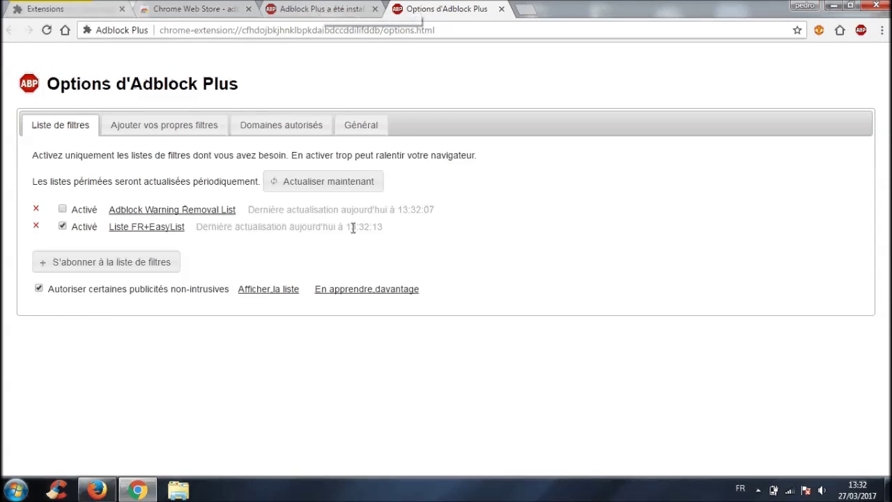
pyautogui.click(200, 123)
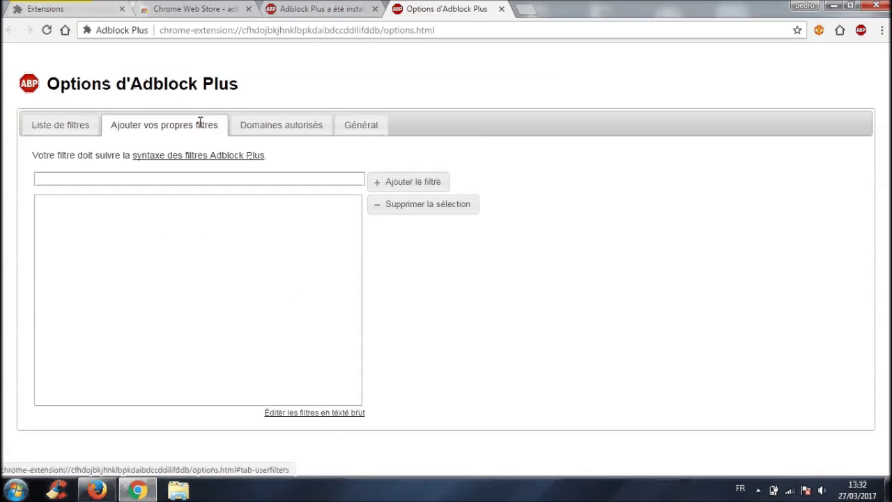
pyautogui.click(252, 128)
pyautogui.click(341, 123)
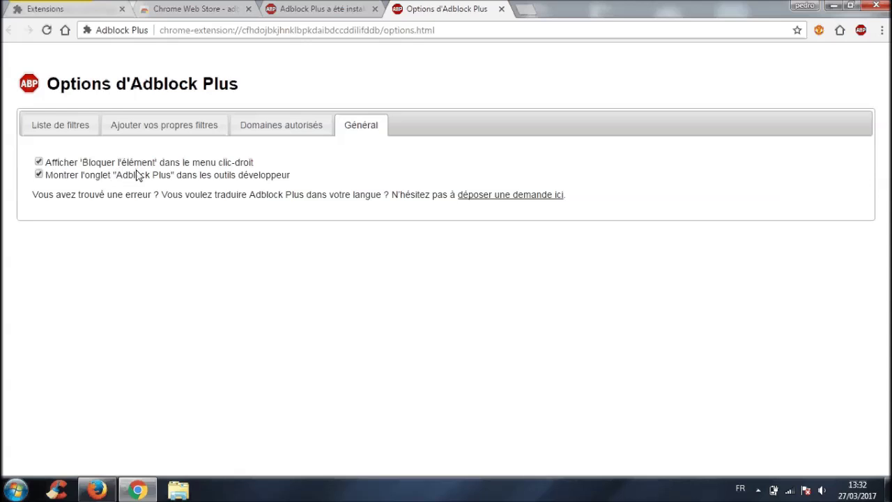
# Step: In the filter list settings, disallow non-intrusive ads and open the list of permitted ads in a new tab
pyautogui.click(78, 122)
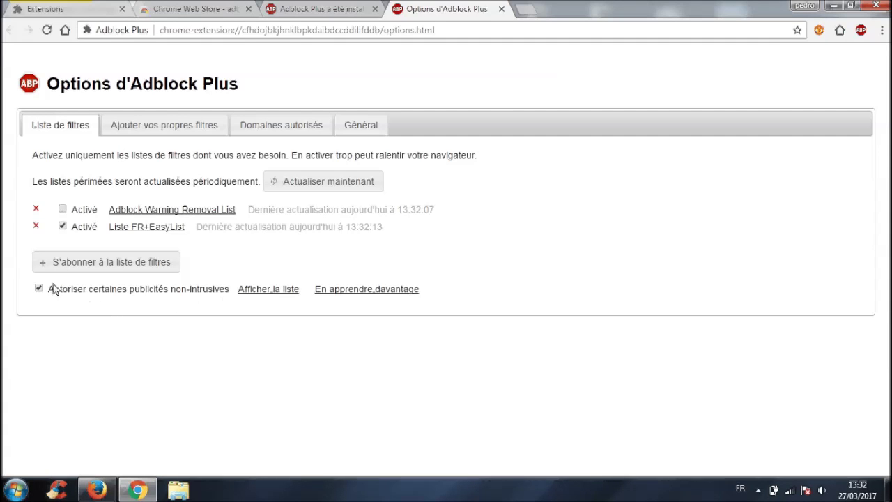
pyautogui.click(291, 291)
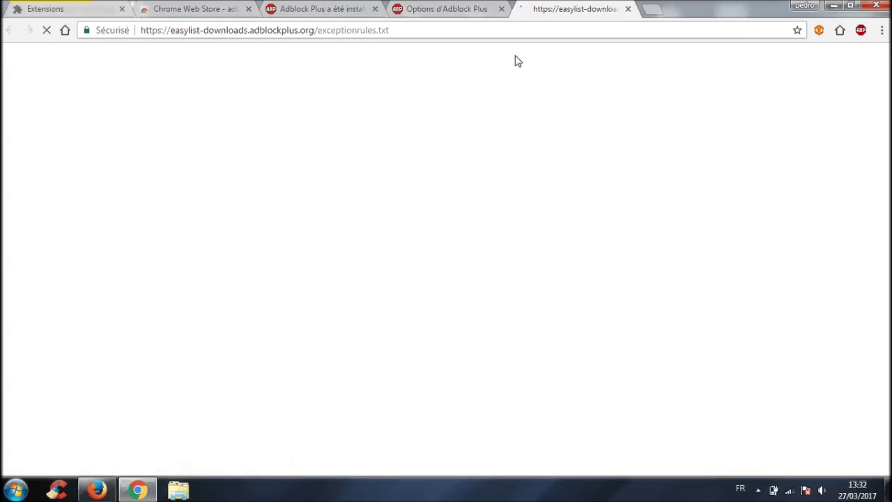
pyautogui.click(447, 9)
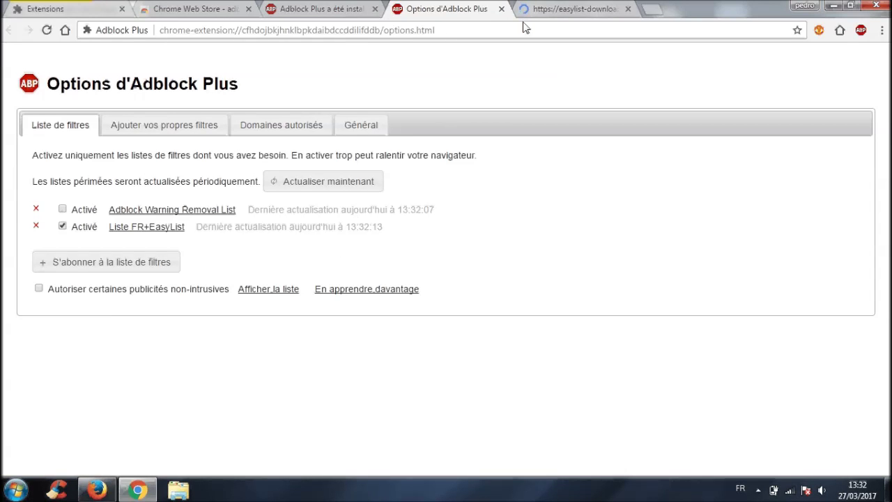
pyautogui.click(545, 9)
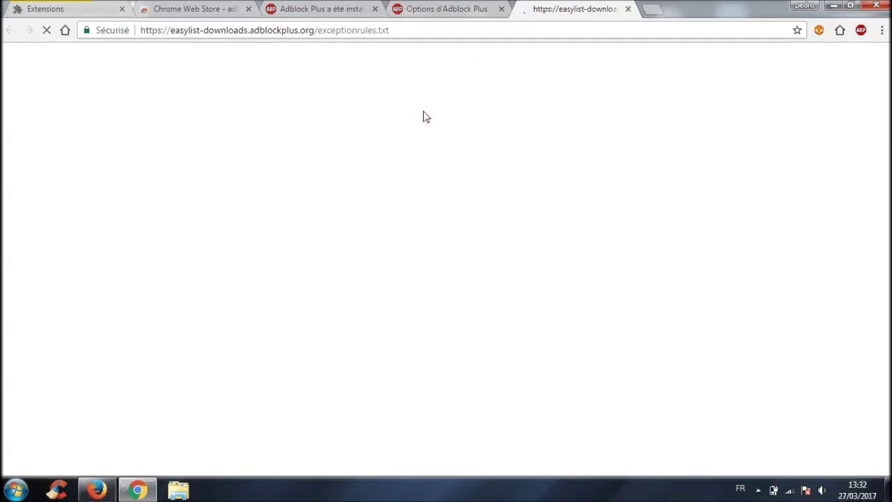
pyautogui.click(395, 6)
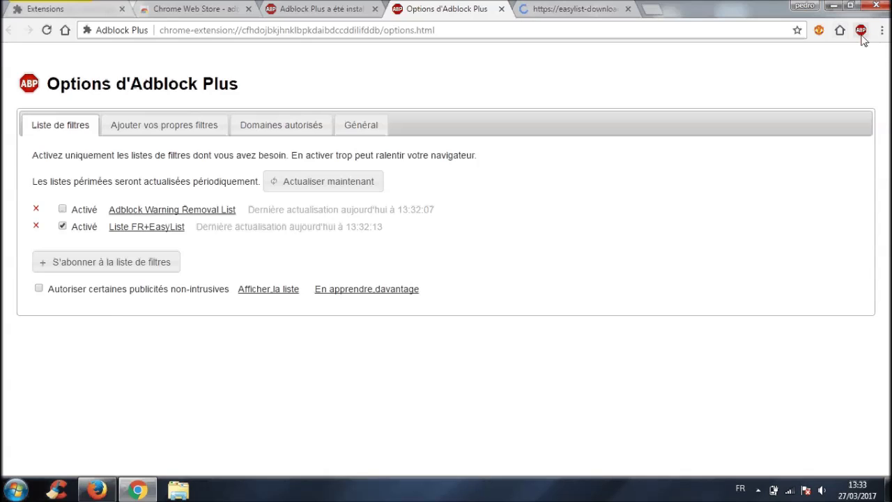
# Step: Look through the Adblock Plus exception rules in exceptionrules.txt
pyautogui.click(600, 7)
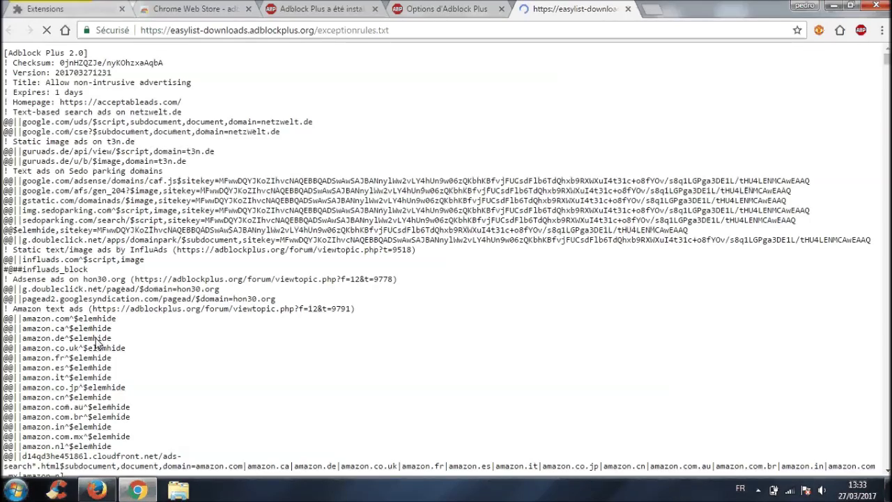
pyautogui.scroll(-10, 567, 428)
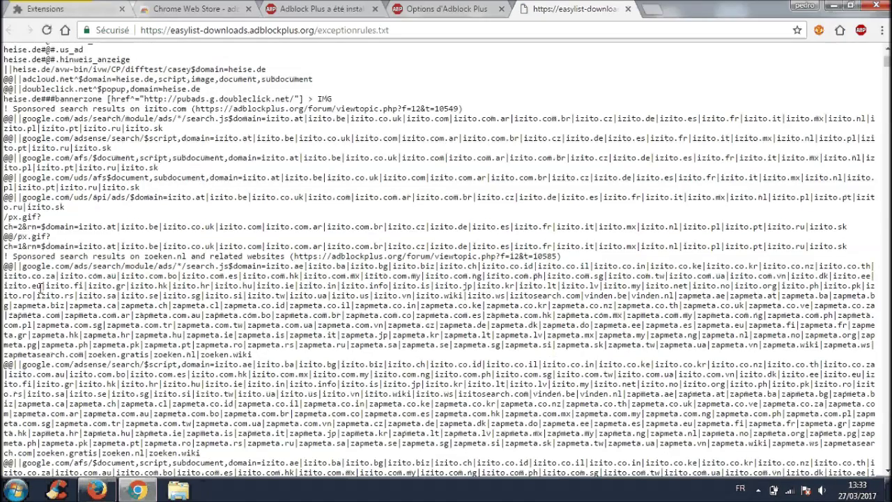
pyautogui.scroll(-15, 56, 290)
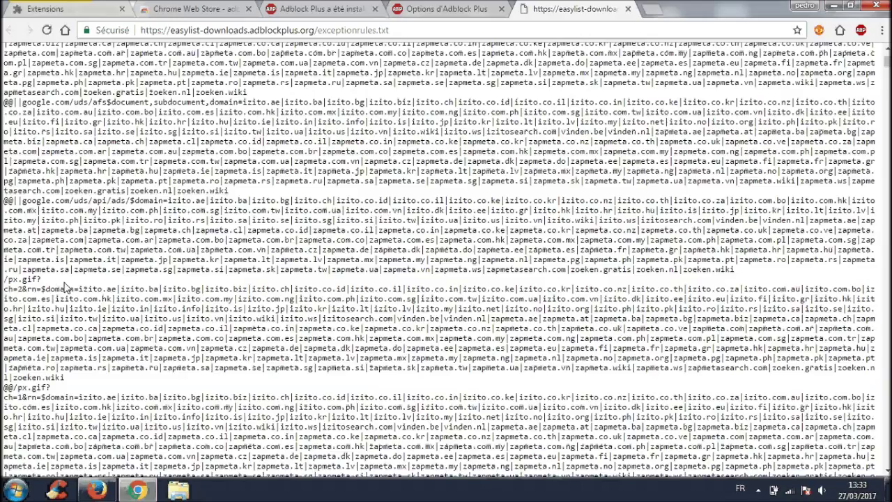
pyautogui.scroll(-12, 117, 382)
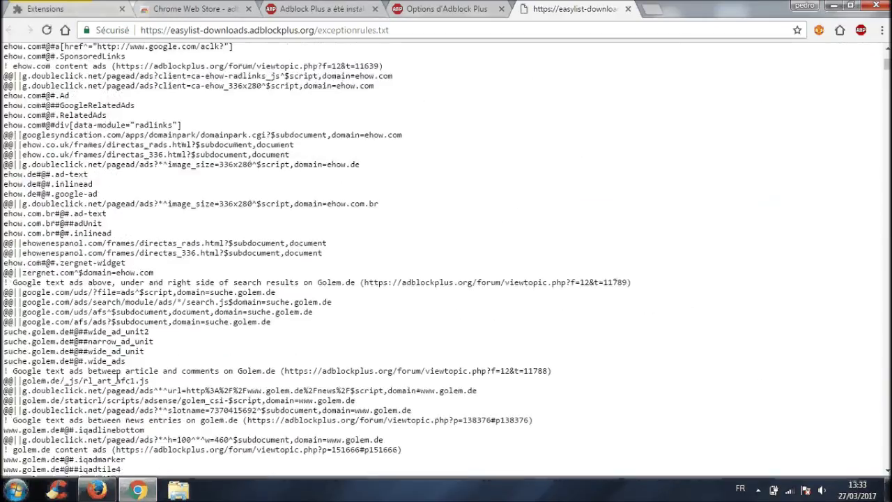
pyautogui.scroll(-12, 116, 384)
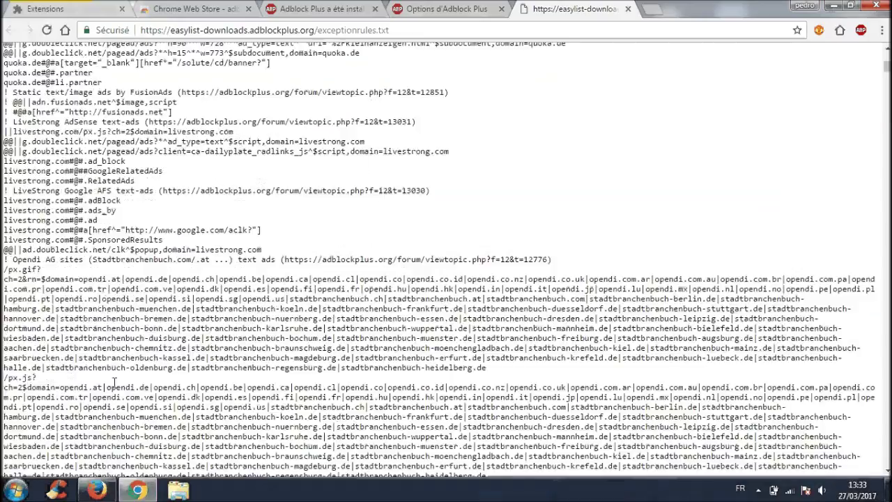
pyautogui.scroll(-10, 115, 380)
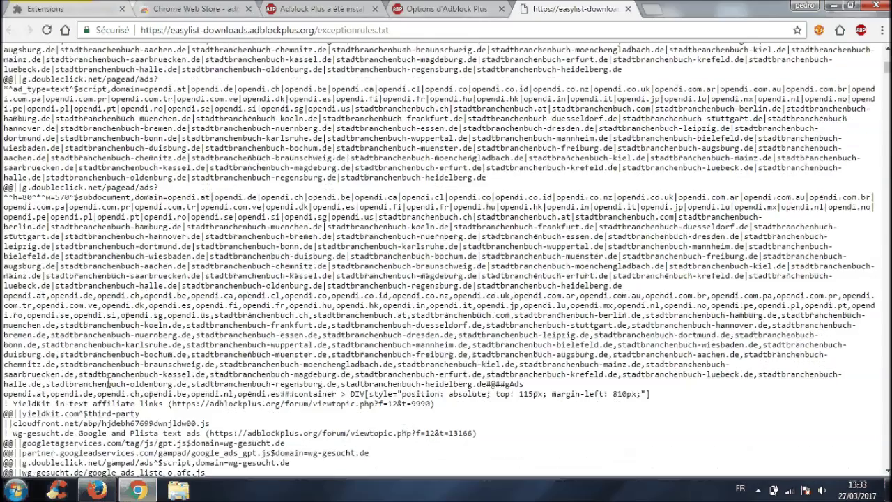
pyautogui.scroll(-6, 108, 383)
# Step: Close the Adblock Plus options, exception rules, installation notice and Chrome Web Store tabs, keeping only the Extensions page
pyautogui.click(446, 9)
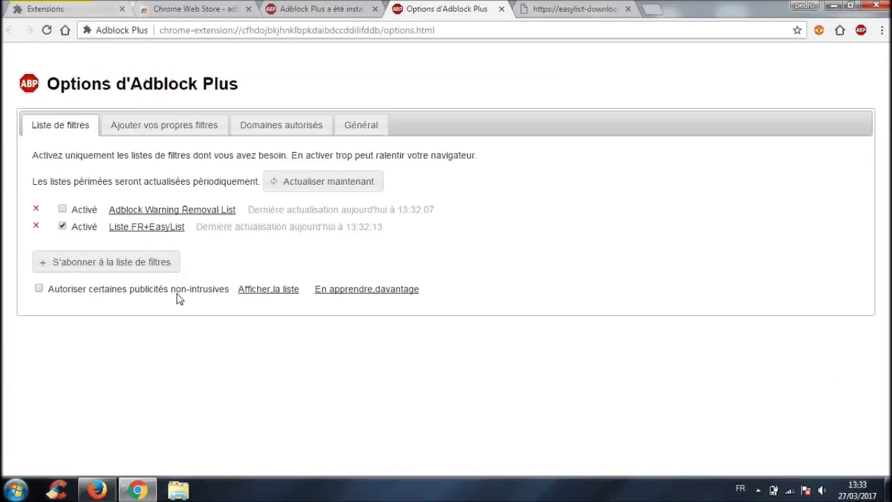
pyautogui.click(501, 8)
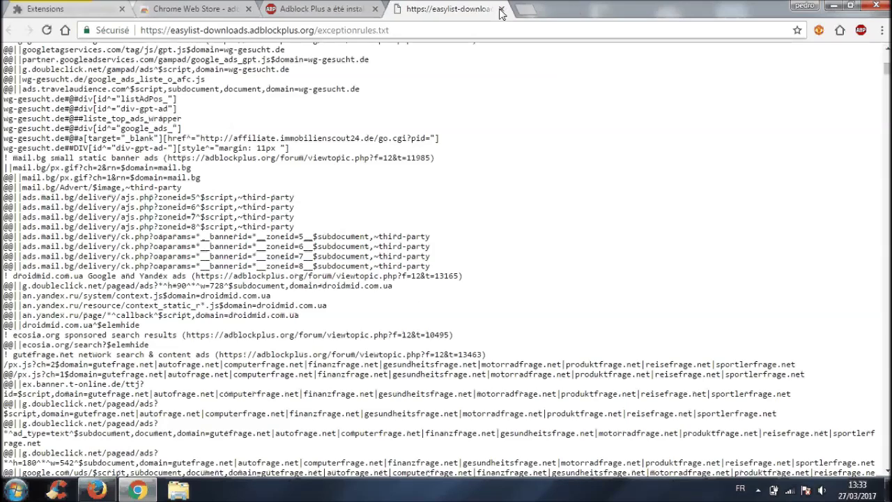
pyautogui.click(375, 9)
pyautogui.click(375, 9)
pyautogui.click(248, 9)
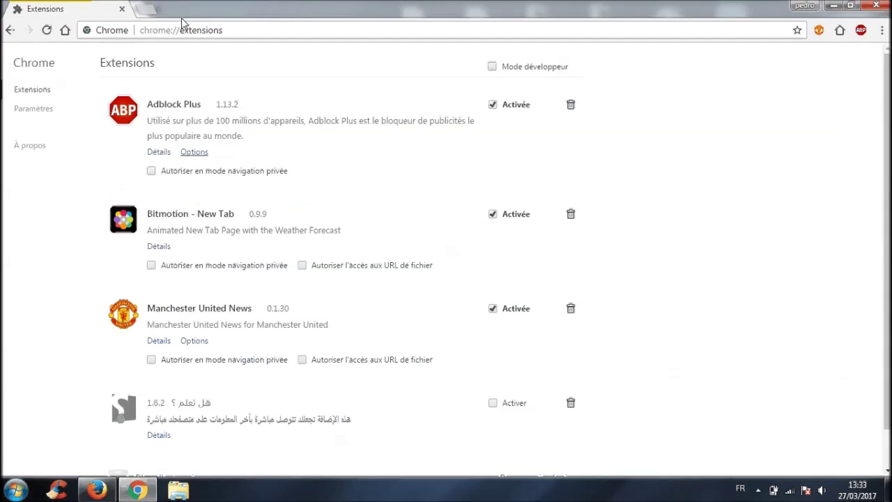
# Step: Reopen the Extensions page from Chrome's settings and allow Adblock Plus in private browsing
pyautogui.click(882, 30)
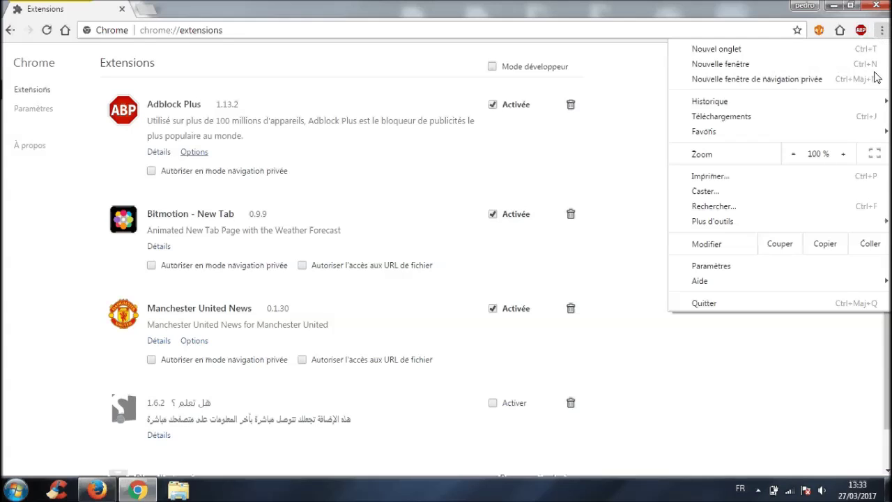
pyautogui.click(759, 266)
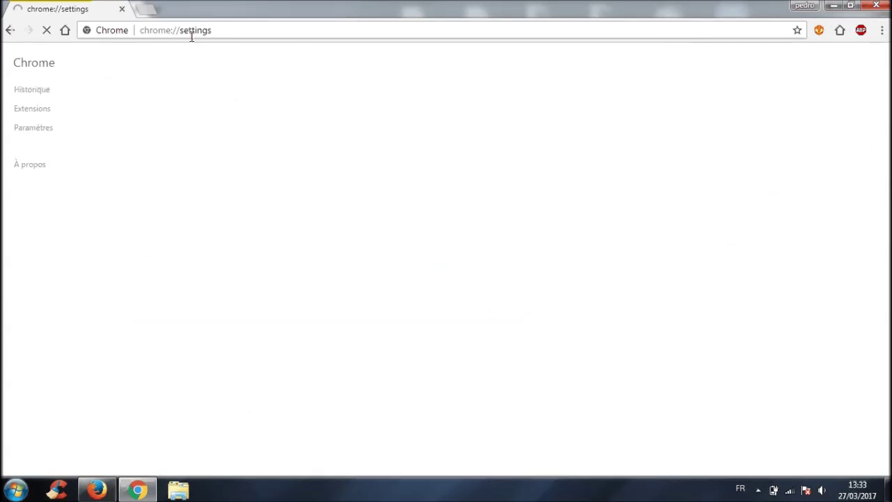
pyautogui.click(46, 91)
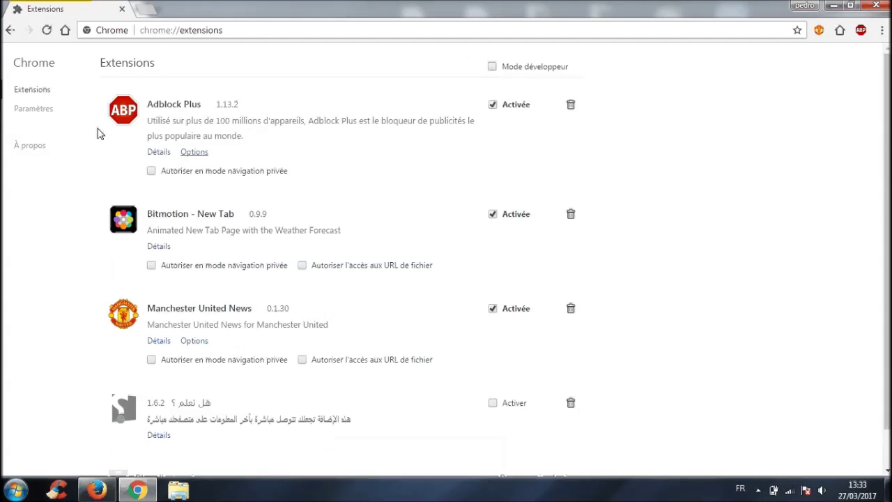
pyautogui.click(152, 172)
pyautogui.click(152, 172)
pyautogui.click(152, 172)
# Step: Check the Adblock Plus options from its entry on the Extensions page, and close the options tab
pyautogui.click(194, 152)
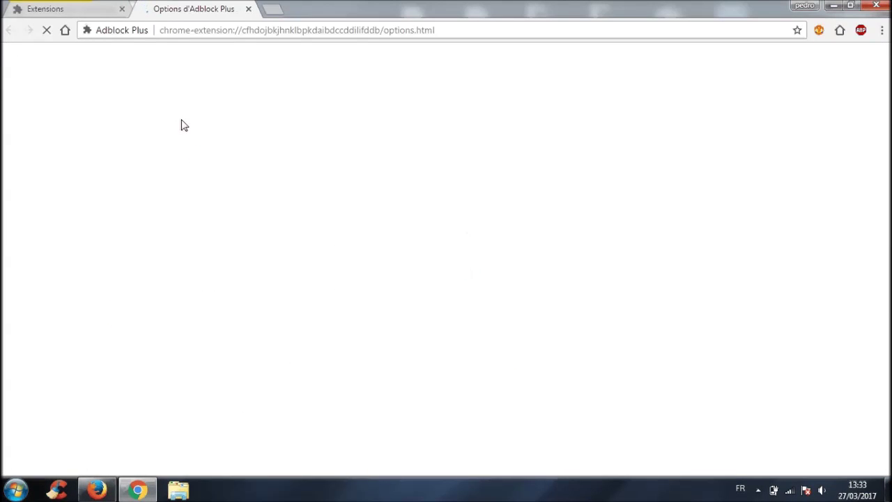
pyautogui.click(102, 10)
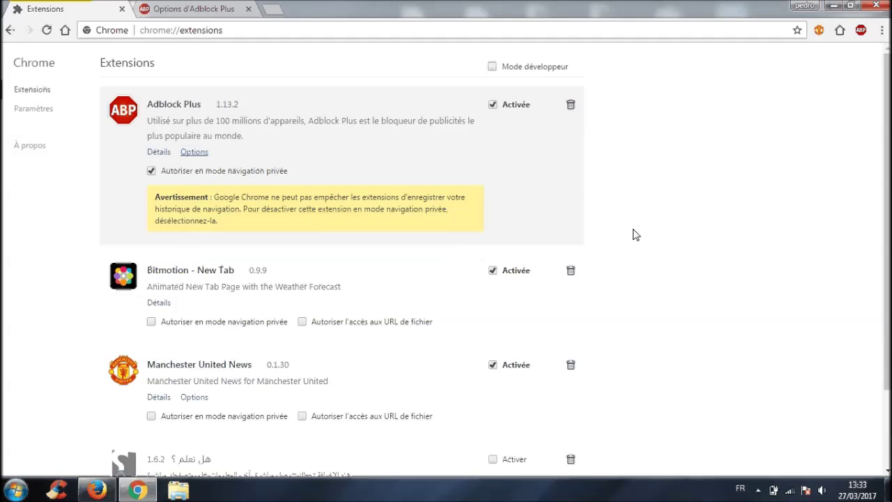
pyautogui.click(216, 7)
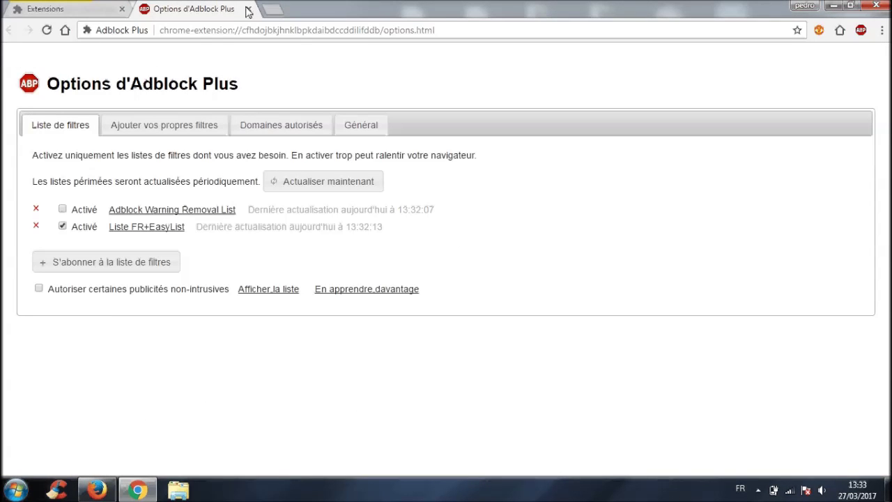
pyautogui.click(247, 9)
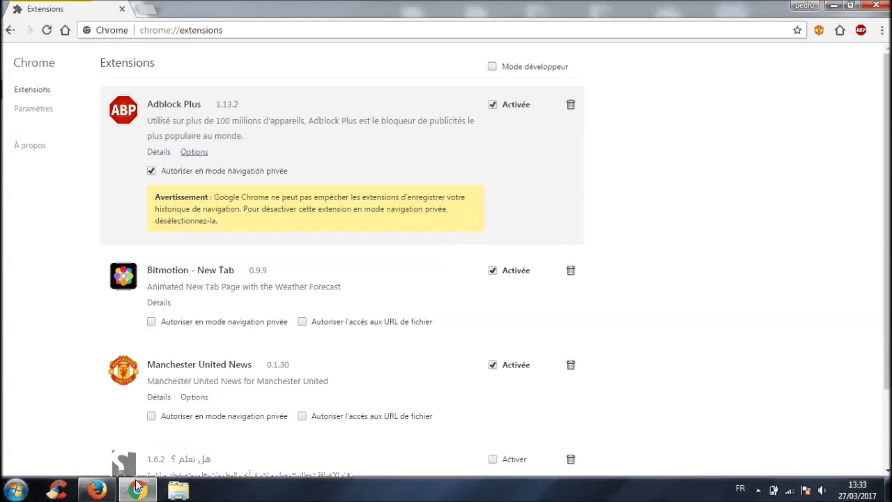
# Step: Switch to Firefox and open its Add-ons Manager to view the installed extensions
pyautogui.click(97, 490)
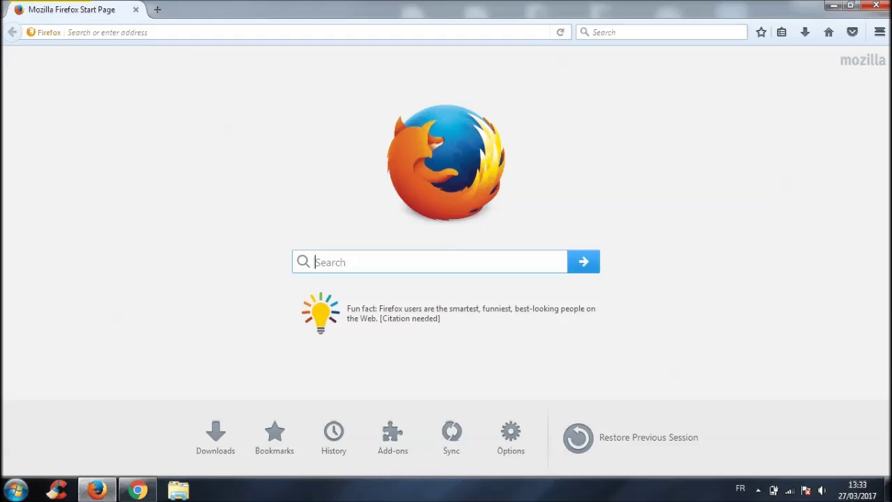
pyautogui.click(882, 31)
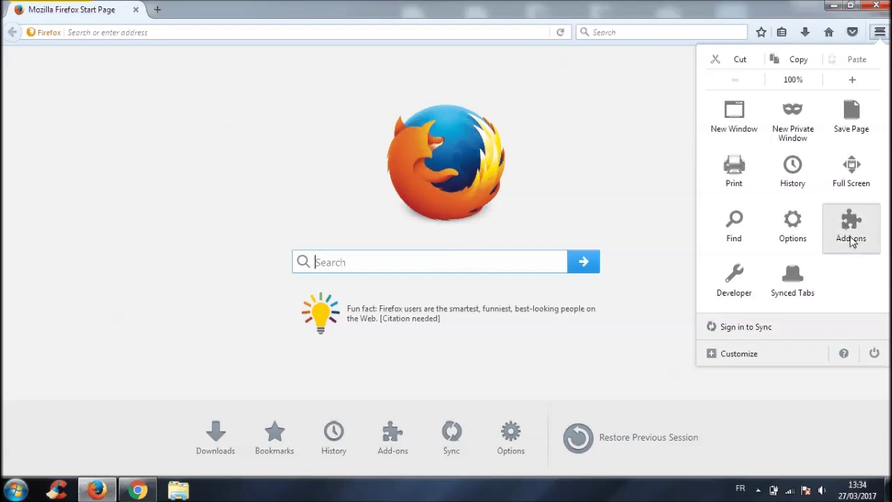
pyautogui.click(851, 234)
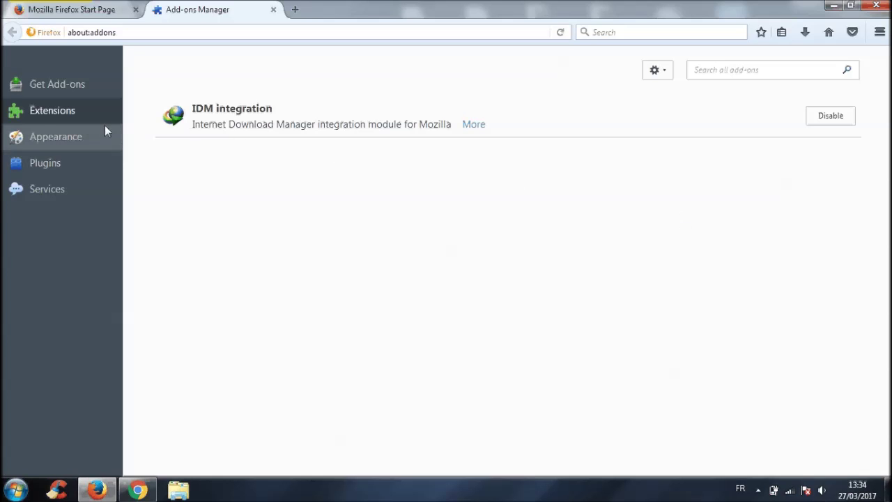
# Step: Search the web from a new tab for "TELECHARGE ADBLOCK A MOZILA"
pyautogui.click(295, 9)
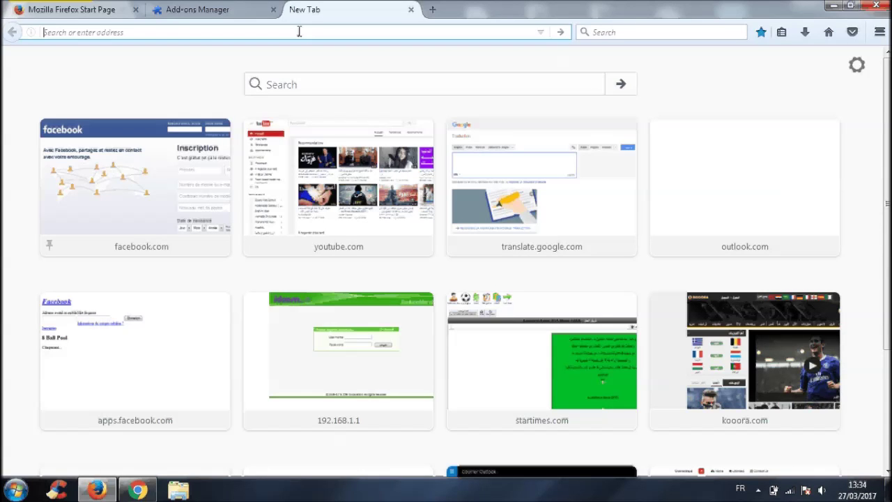
pyautogui.write('TELECHARGE AB')
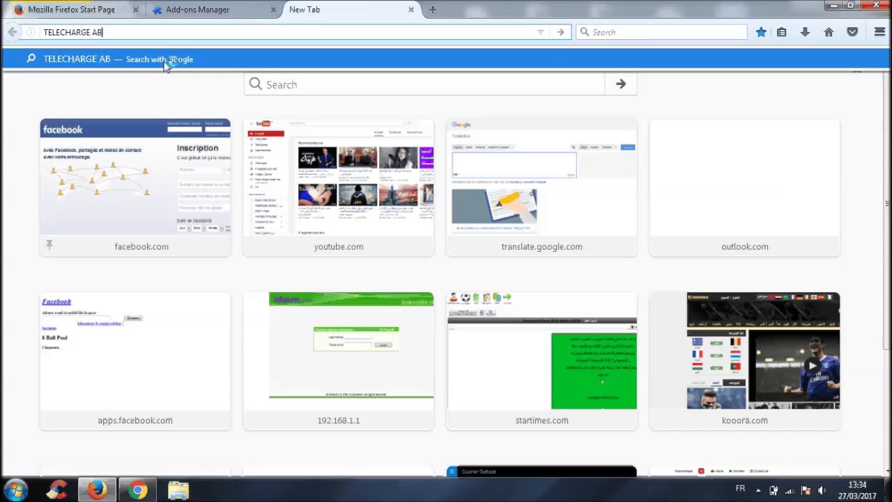
pyautogui.write(' ADB')
pyautogui.press('BackSpace')
pyautogui.write('DBLOC')
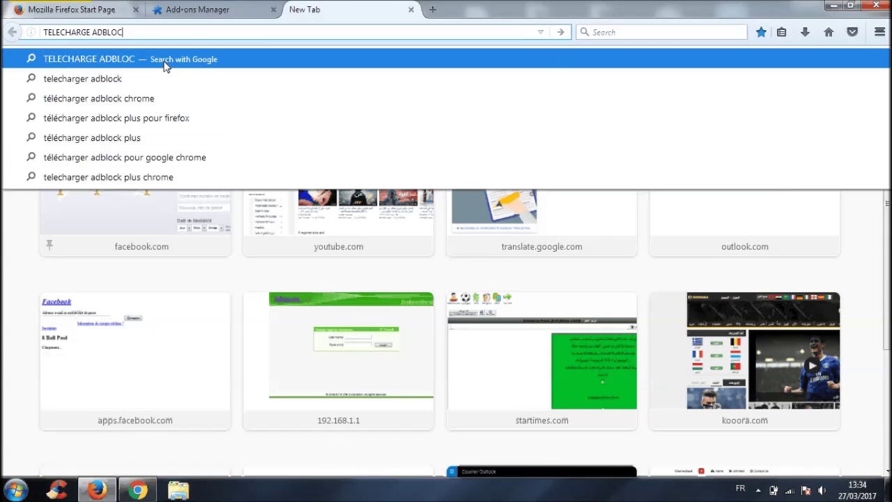
pyautogui.write('K A MOZILA')
pyautogui.press('Return')
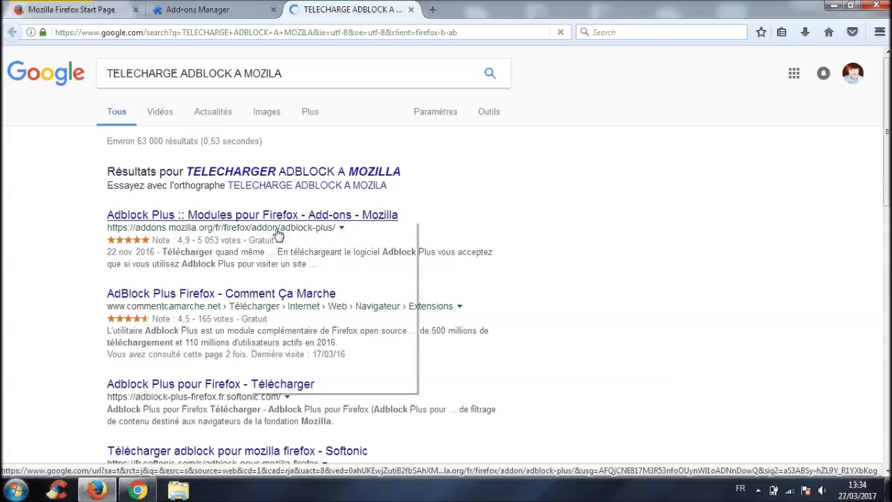
# Step: Open the Adblock Plus page on Mozilla Add-ons from the search results, install the add-on in Firefox and dismiss the installation notice
pyautogui.click(293, 232)
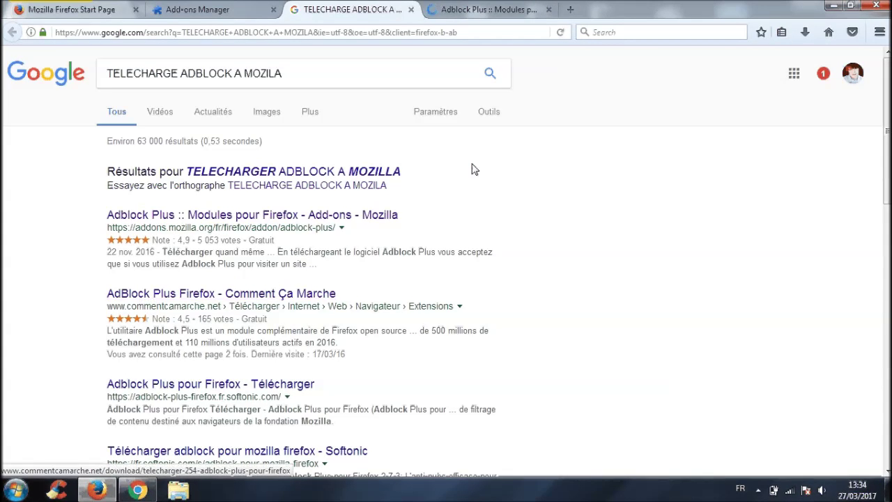
pyautogui.click(488, 9)
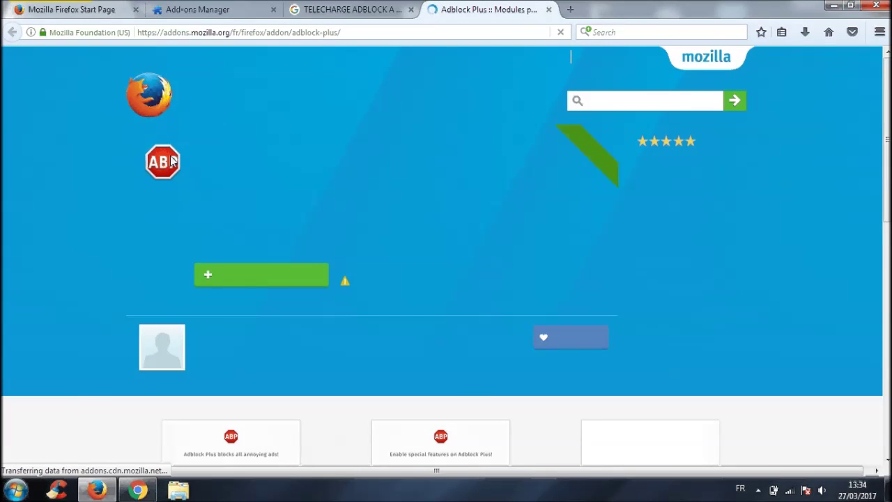
pyautogui.click(248, 278)
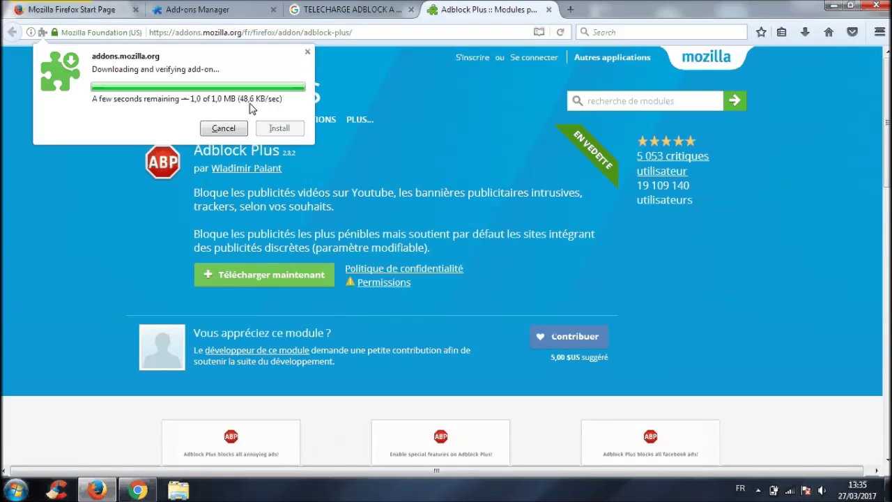
pyautogui.click(278, 131)
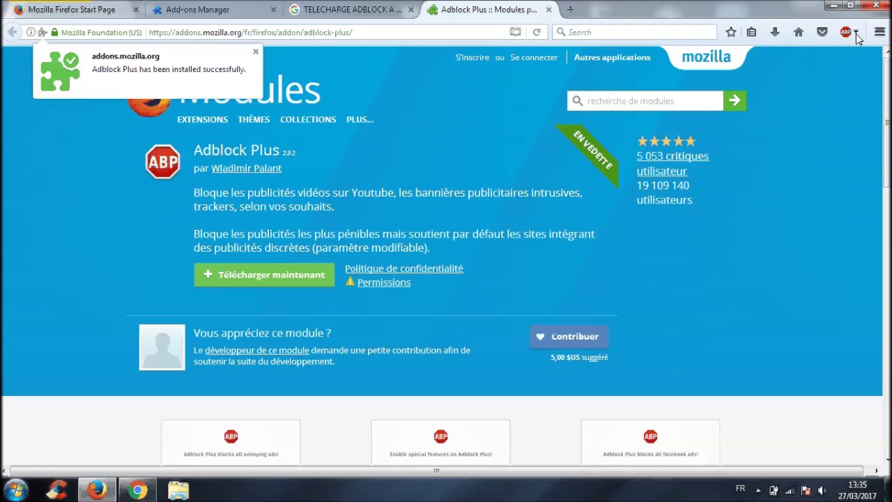
pyautogui.click(255, 52)
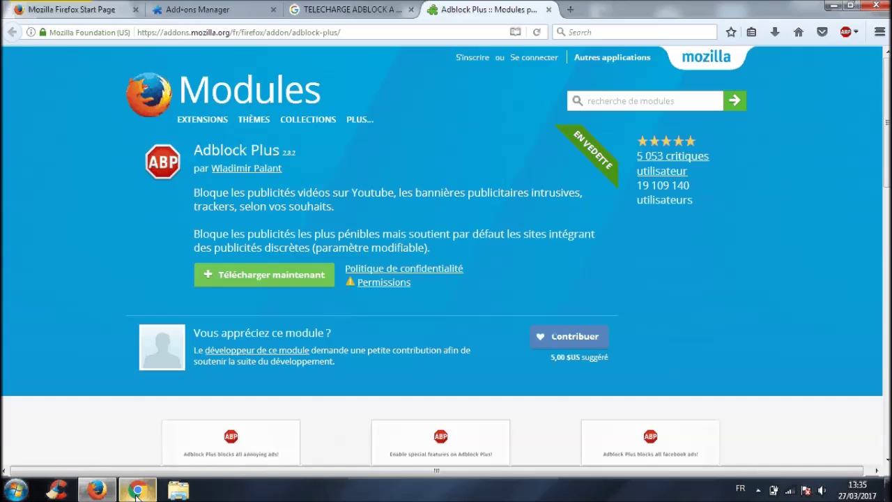
# Step: Review the Adblock Plus commands and options offered in Firefox for the add-on page
pyautogui.click(845, 32)
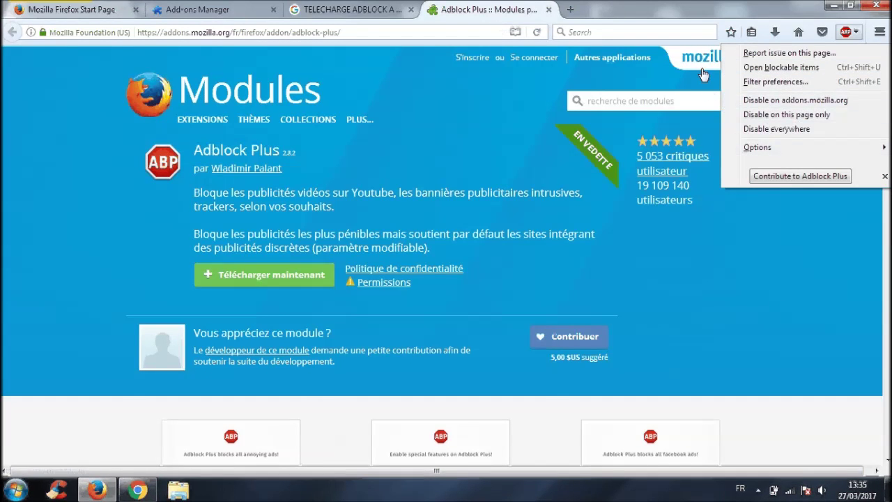
pyautogui.moveTo(781, 154)
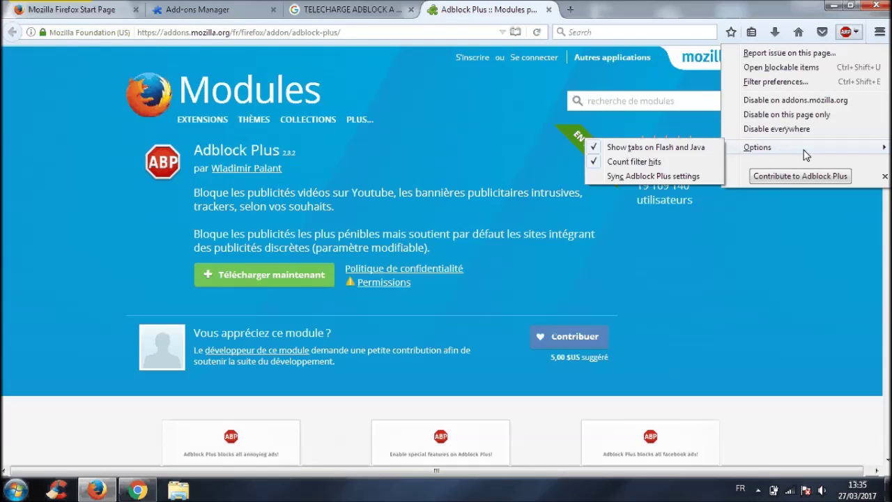
pyautogui.click(846, 32)
pyautogui.click(847, 32)
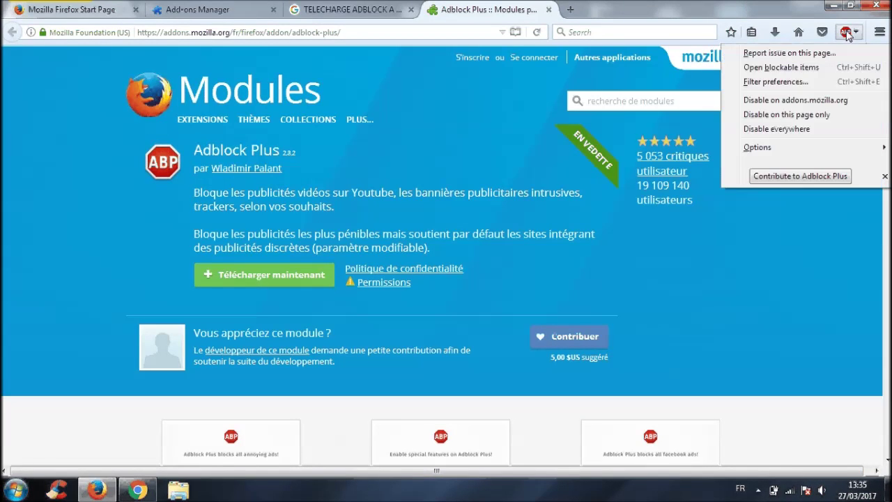
pyautogui.click(846, 33)
pyautogui.rightClick(847, 32)
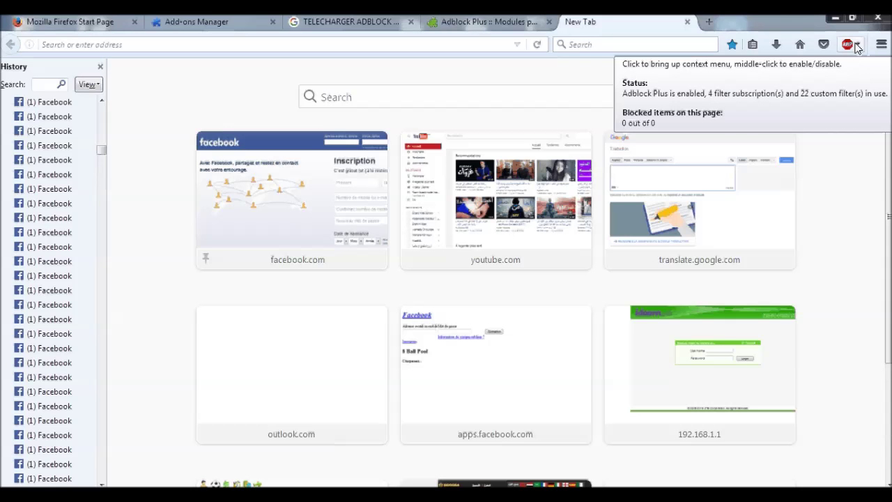
# Step: Open another new tab and review the Adblock Plus commands and options offered there
pyautogui.click(857, 46)
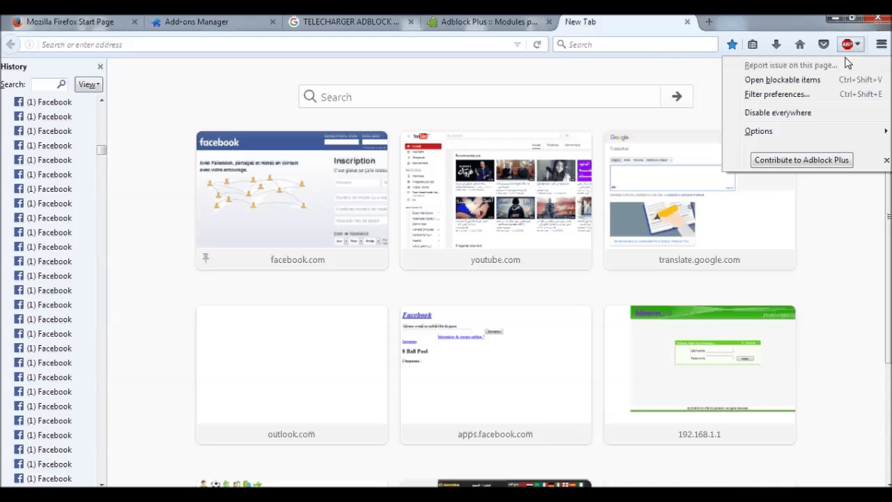
pyautogui.click(709, 21)
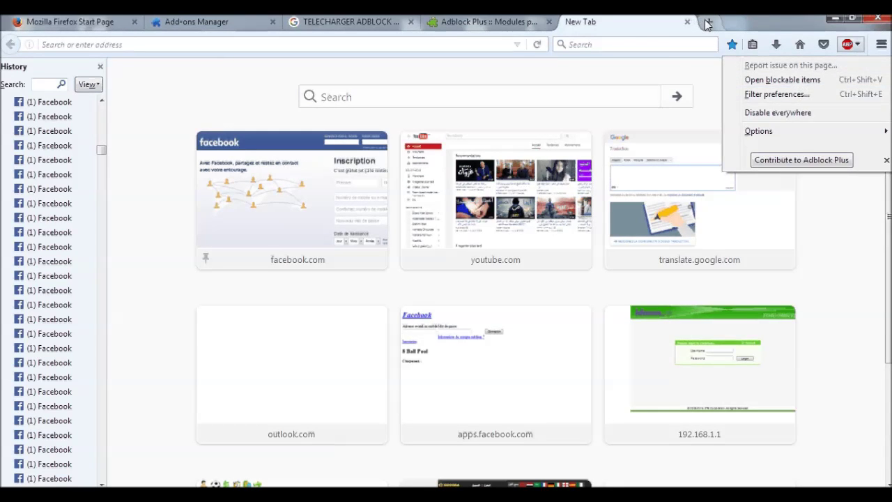
pyautogui.click(857, 46)
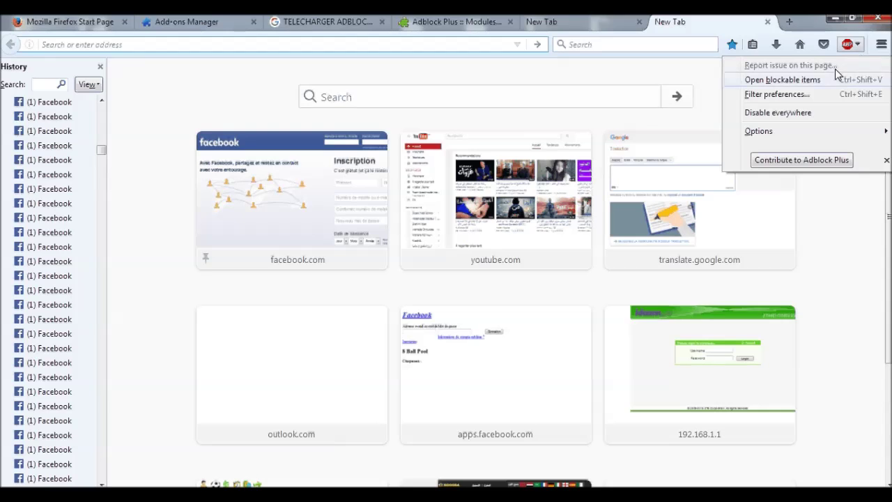
pyautogui.moveTo(826, 140)
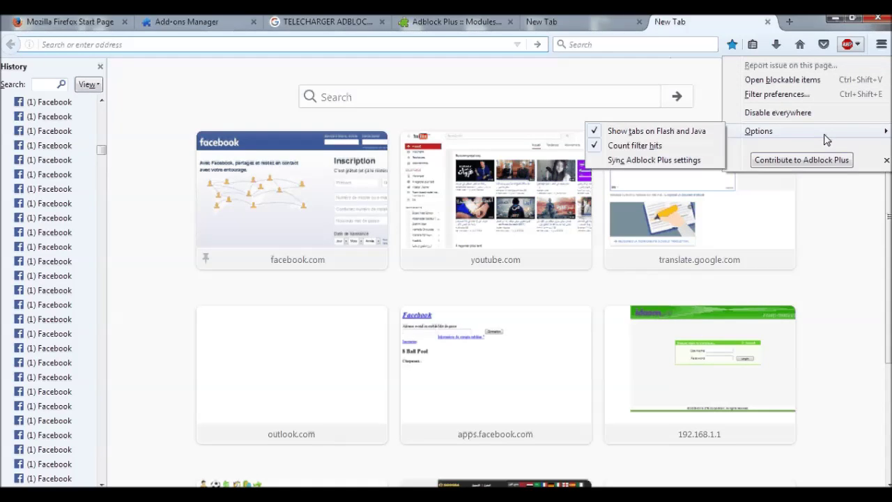
# Step: Close the History sidebar and return to the Adblock Plus page on Mozilla Add-ons
pyautogui.click(100, 67)
pyautogui.click(99, 67)
pyautogui.click(425, 22)
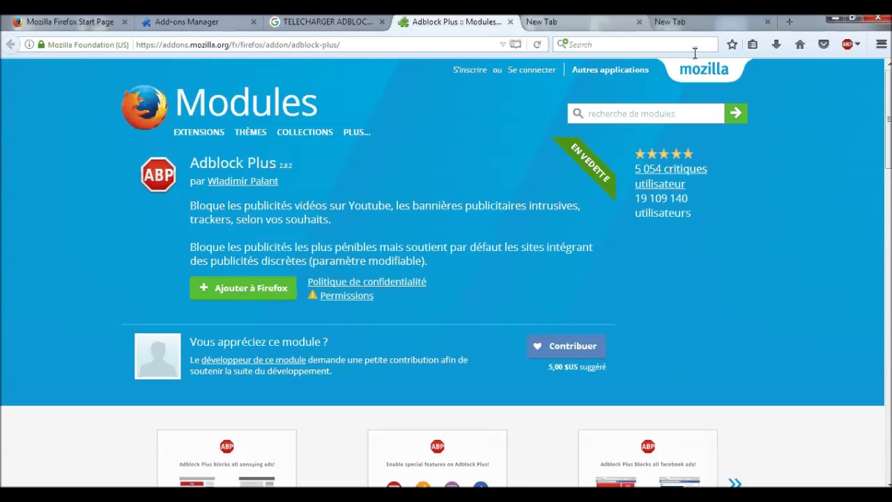
# Step: Examine the Adblock Plus disabling commands and options for addons.mozilla.org, and look through the add-on page's description and reviews
pyautogui.click(857, 46)
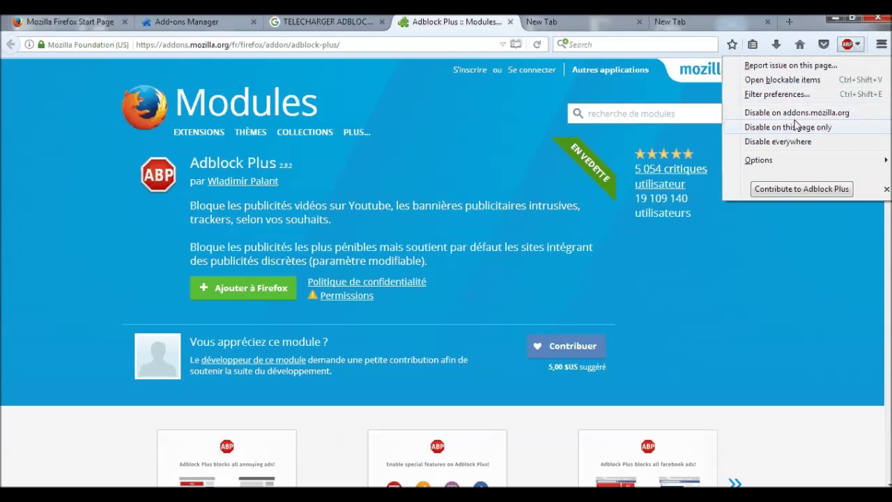
pyautogui.moveTo(873, 161)
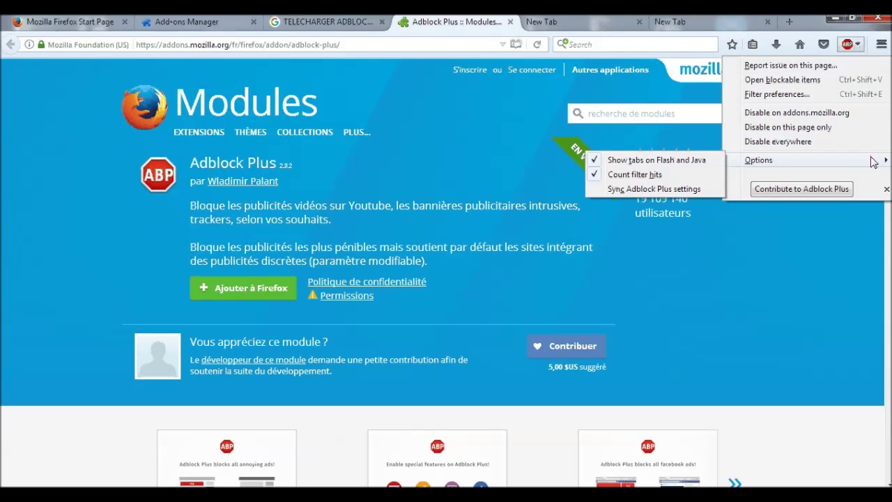
pyautogui.click(444, 111)
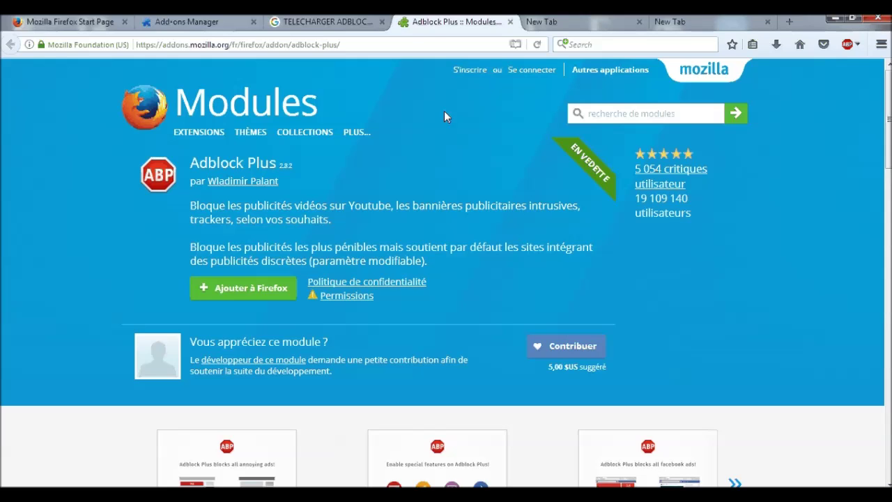
pyautogui.scroll(-10, 474, 160)
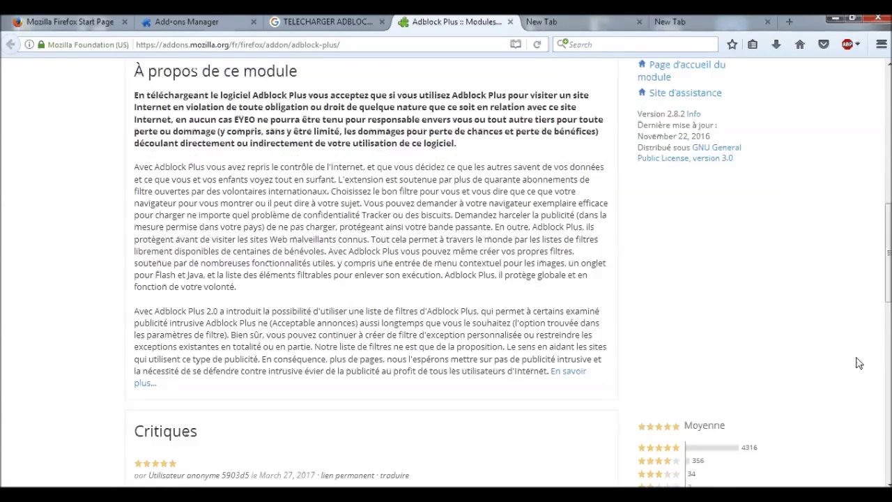
pyautogui.scroll(-15, 881, 252)
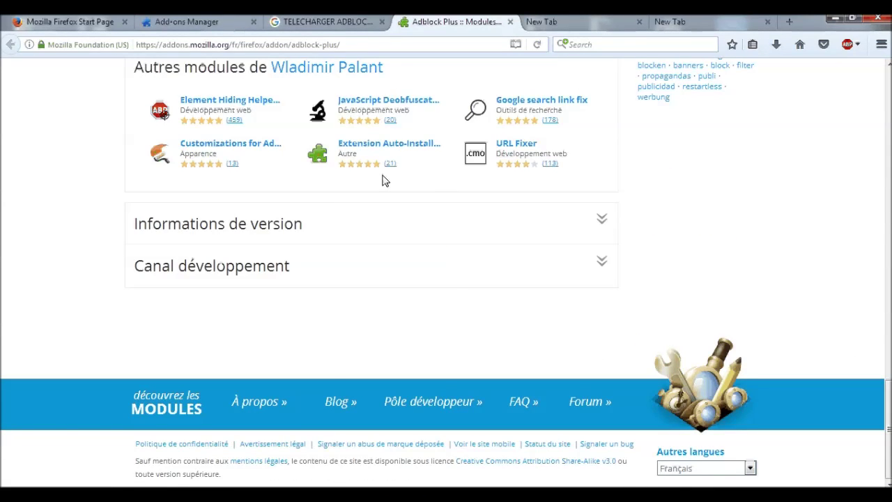
pyautogui.scroll(5, 359, 212)
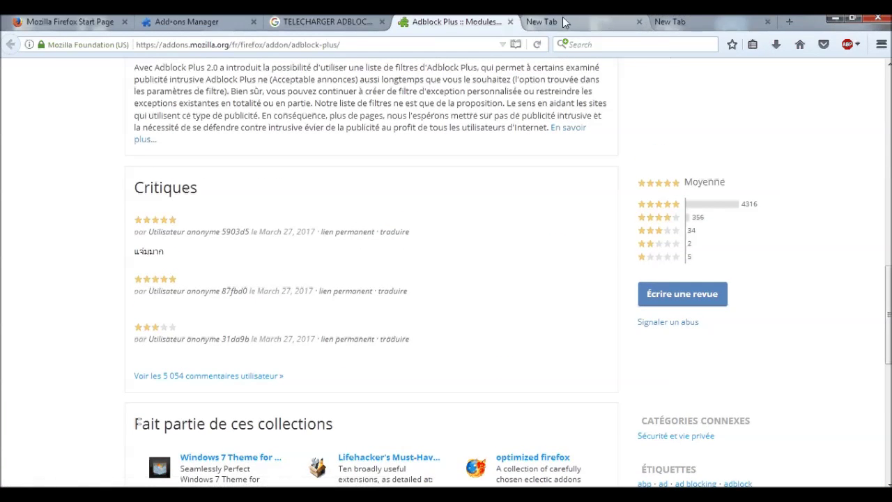
pyautogui.click(760, 493)
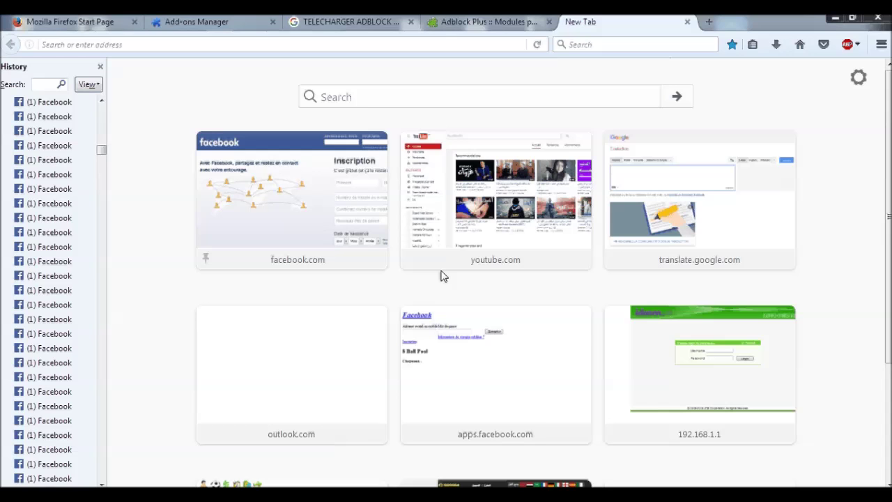
# Step: Check the Adblock Plus commands and options available on an empty new tab, including one freshly opened
pyautogui.click(856, 47)
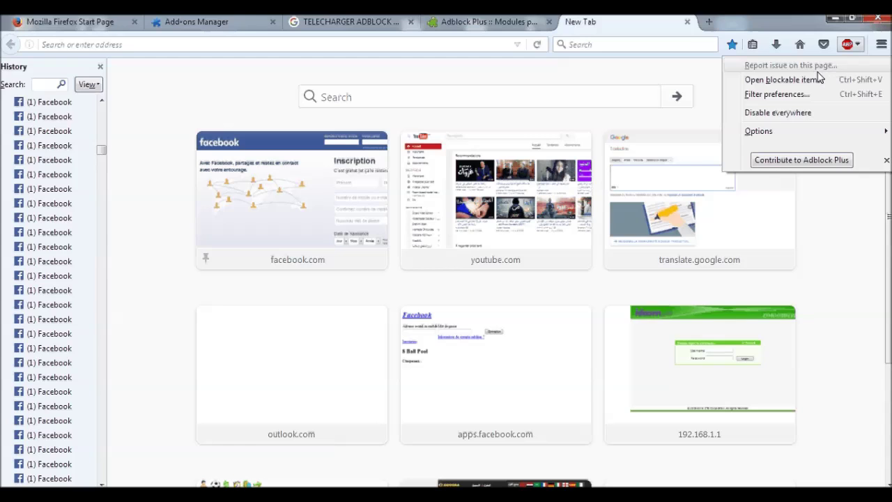
pyautogui.click(773, 94)
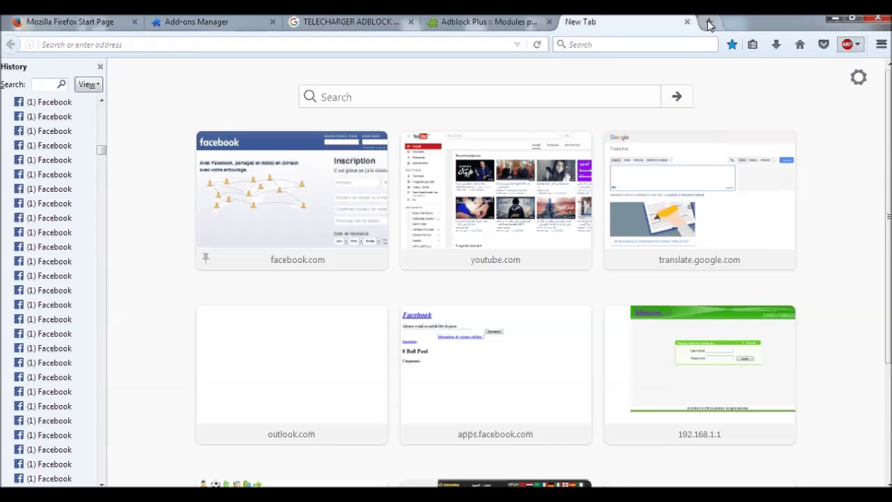
pyautogui.click(857, 46)
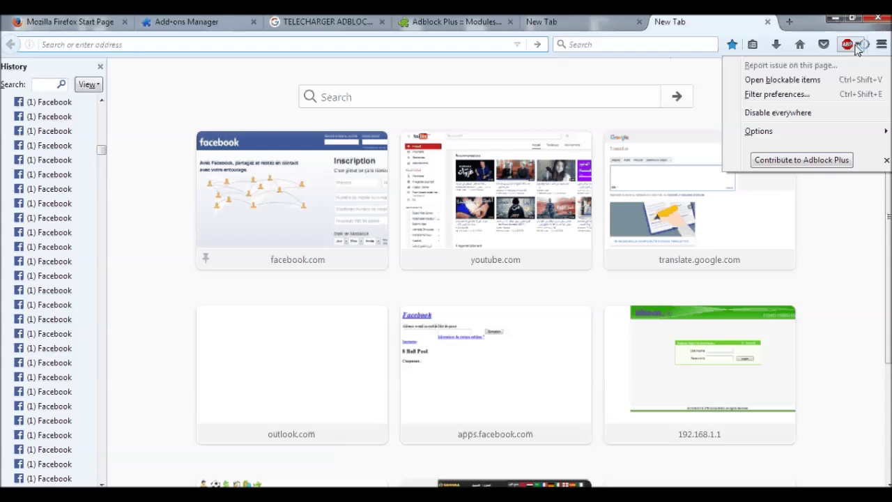
pyautogui.moveTo(825, 136)
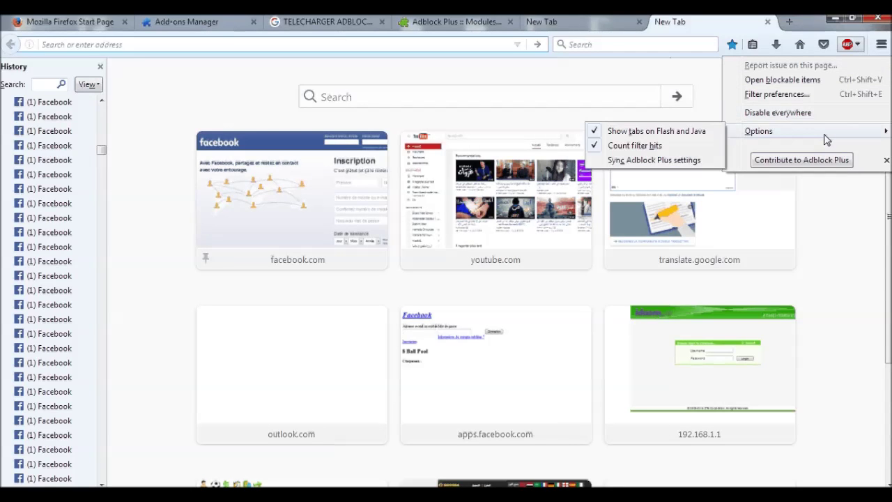
# Step: Hide the History sidebar and switch to the Adblock Plus add-on page
pyautogui.click(100, 66)
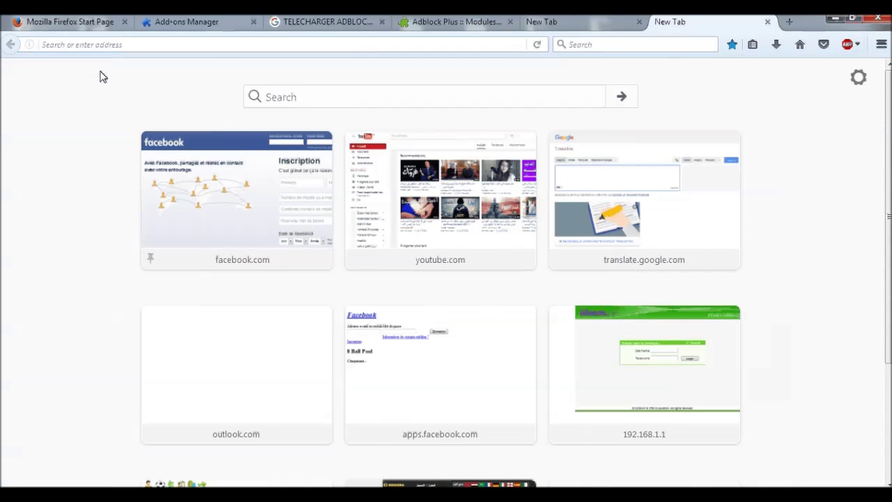
pyautogui.click(462, 18)
# Step: Review the Adblock Plus commands for the add-on page and look through the page down to its version information
pyautogui.click(855, 46)
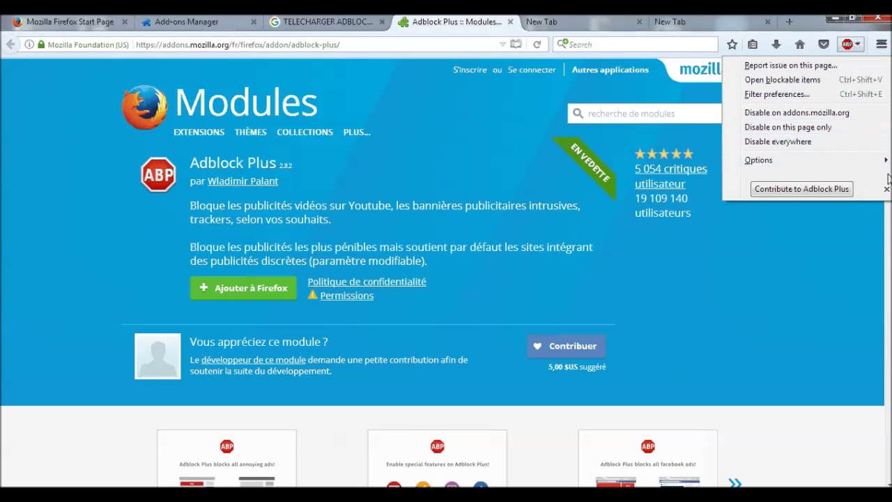
pyautogui.moveTo(874, 162)
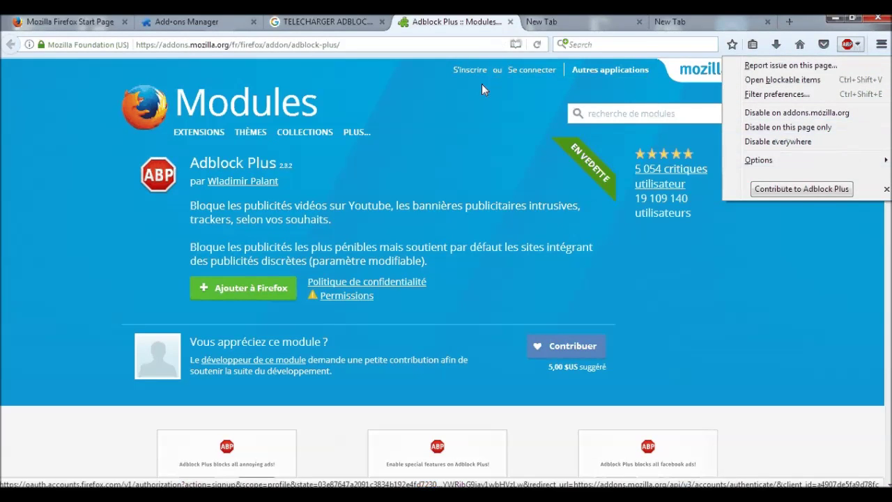
pyautogui.click(445, 113)
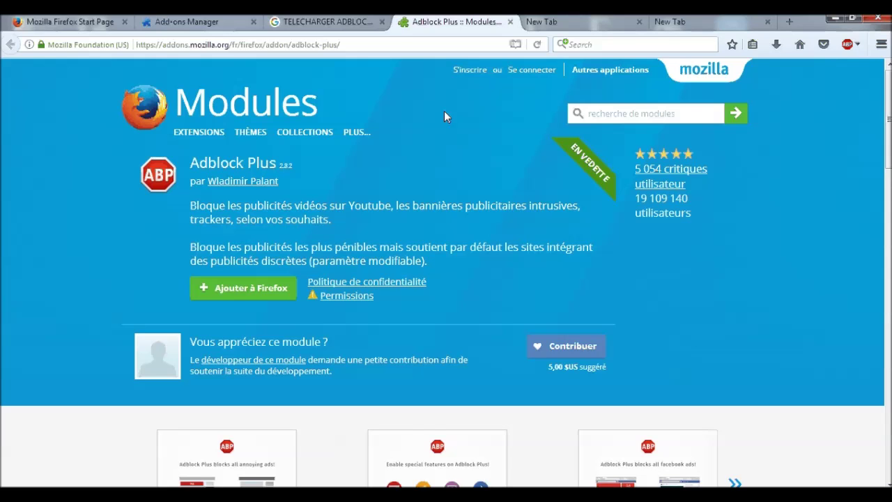
pyautogui.scroll(-7, 547, 240)
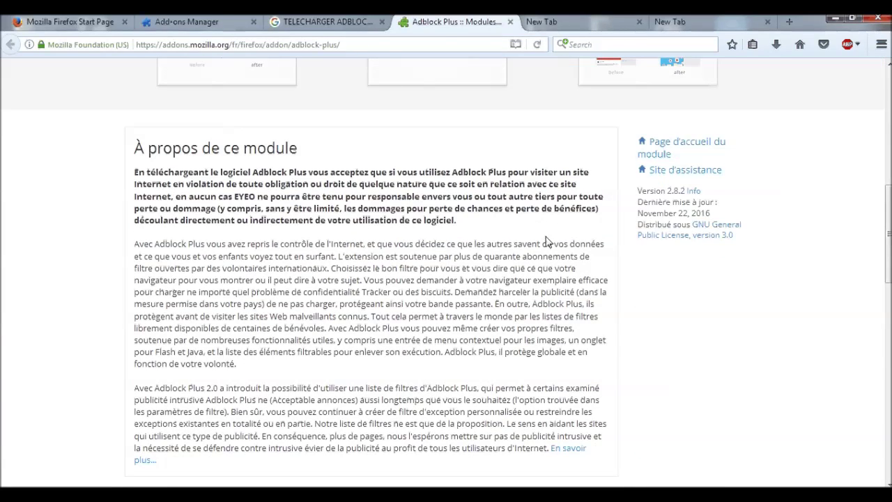
pyautogui.scroll(-1, 547, 240)
pyautogui.scroll(-10, 549, 251)
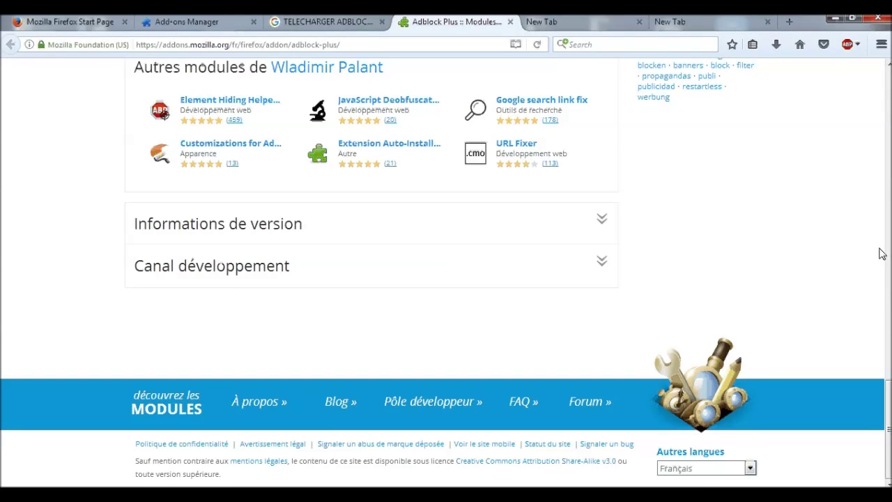
# Step: Look back at the add-on page's reviews and check the Adblock Plus commands on an empty new tab and a freshly opened one
pyautogui.scroll(8, 358, 213)
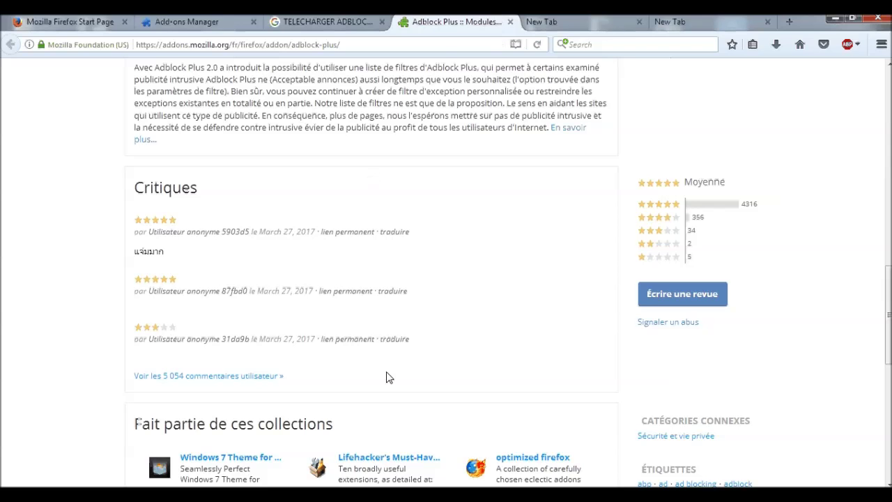
pyautogui.click(760, 497)
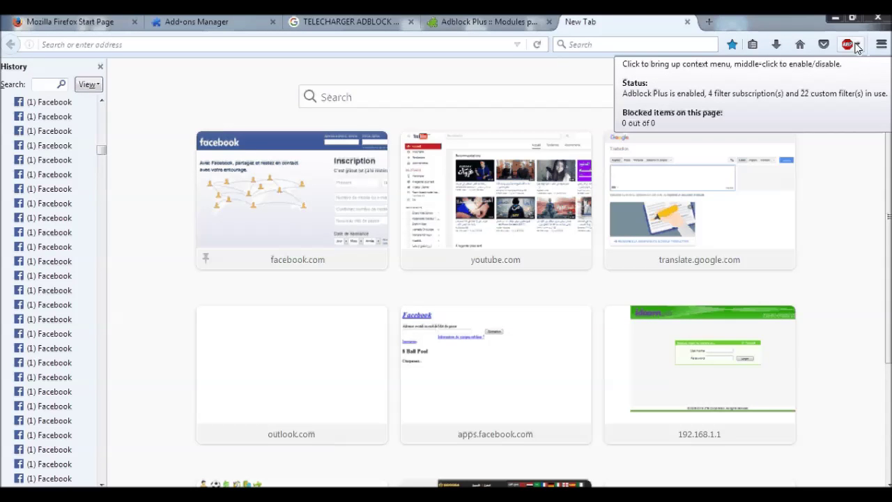
pyautogui.click(857, 46)
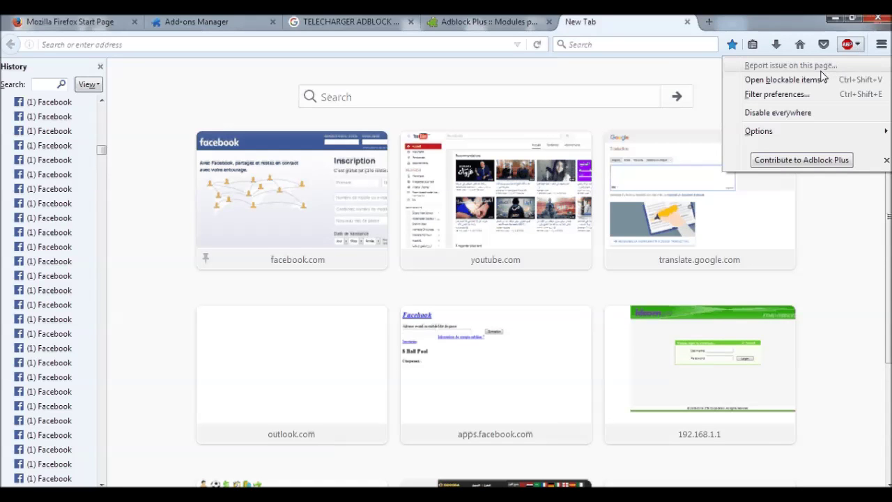
pyautogui.click(709, 21)
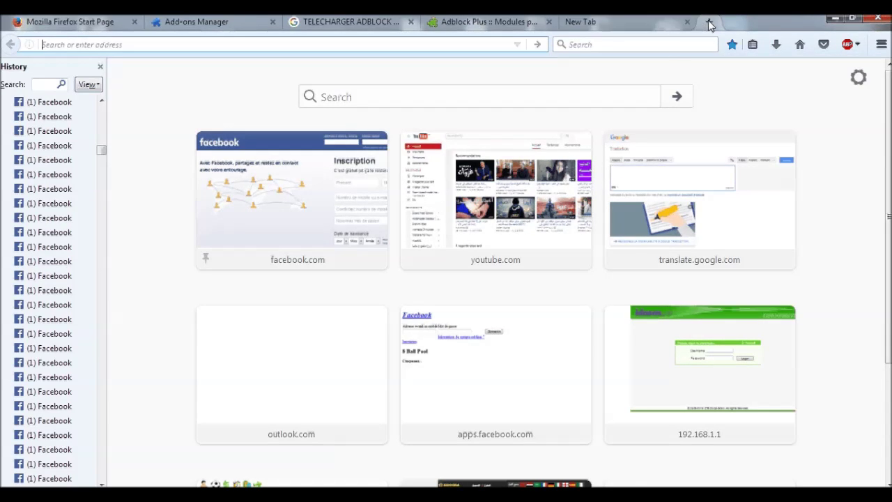
pyautogui.click(850, 45)
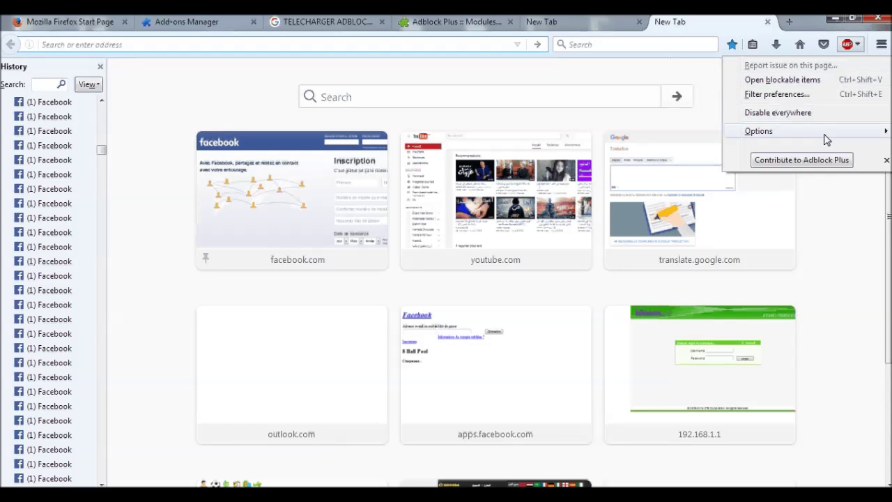
pyautogui.moveTo(825, 136)
# Step: Close the History sidebar and return to the Adblock Plus add-on page
pyautogui.click(99, 66)
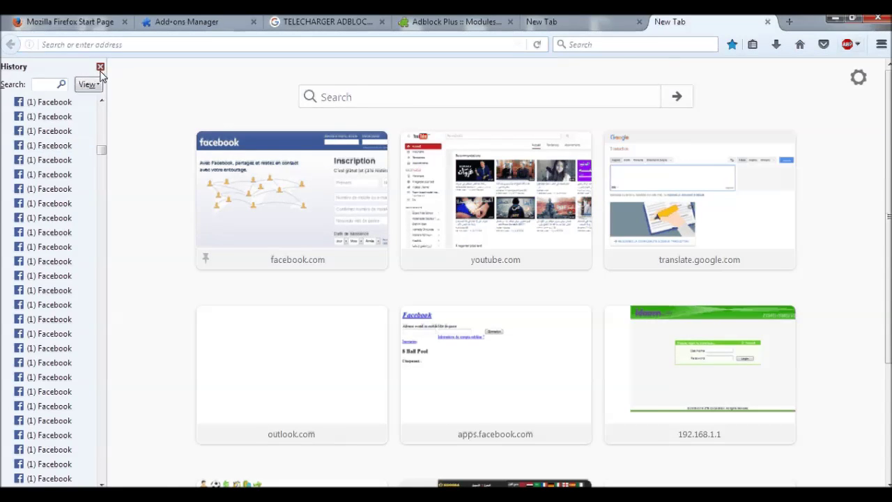
pyautogui.click(100, 66)
pyautogui.click(432, 22)
# Step: Examine the Adblock Plus commands and options for addons.mozilla.org, and read through the add-on page down to its version information
pyautogui.click(849, 45)
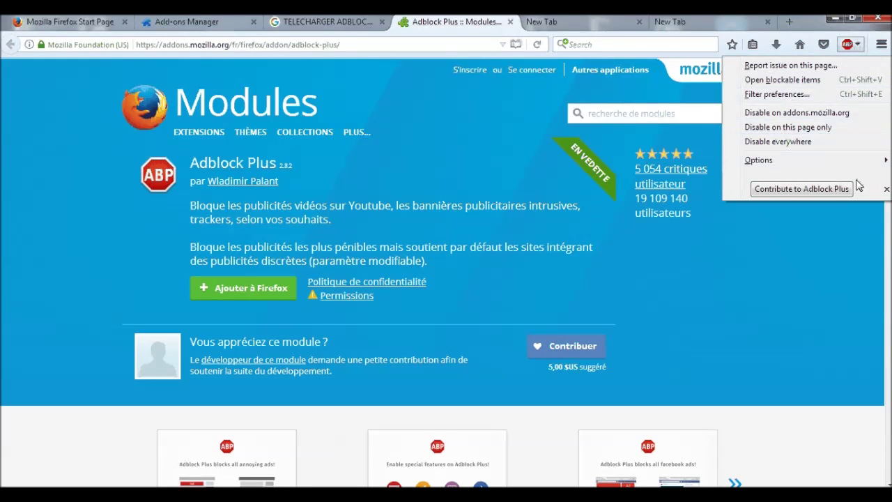
pyautogui.moveTo(873, 162)
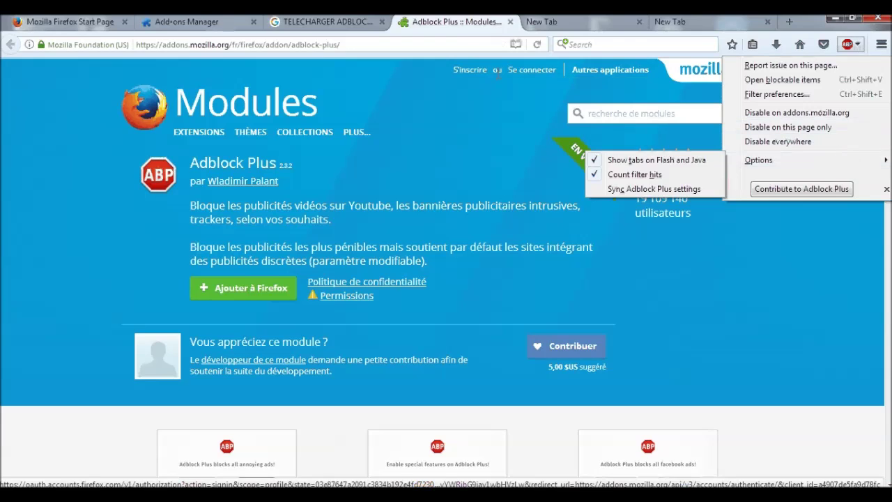
pyautogui.click(444, 111)
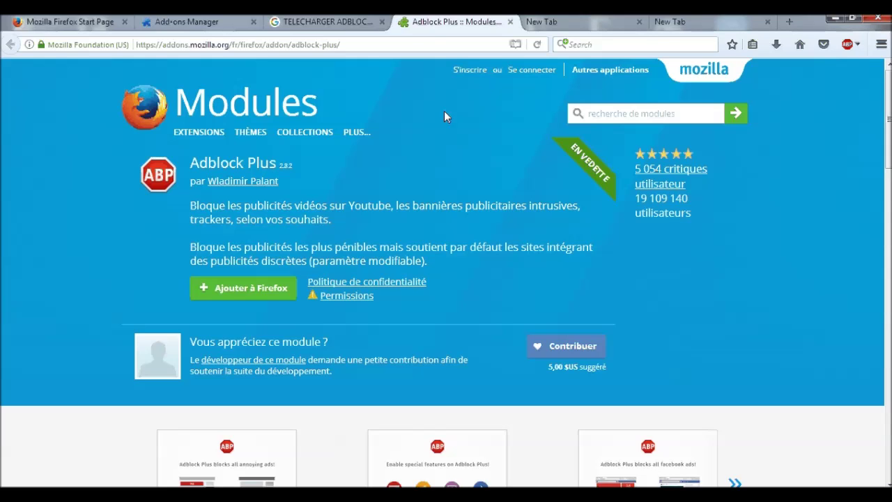
pyautogui.scroll(-7, 474, 157)
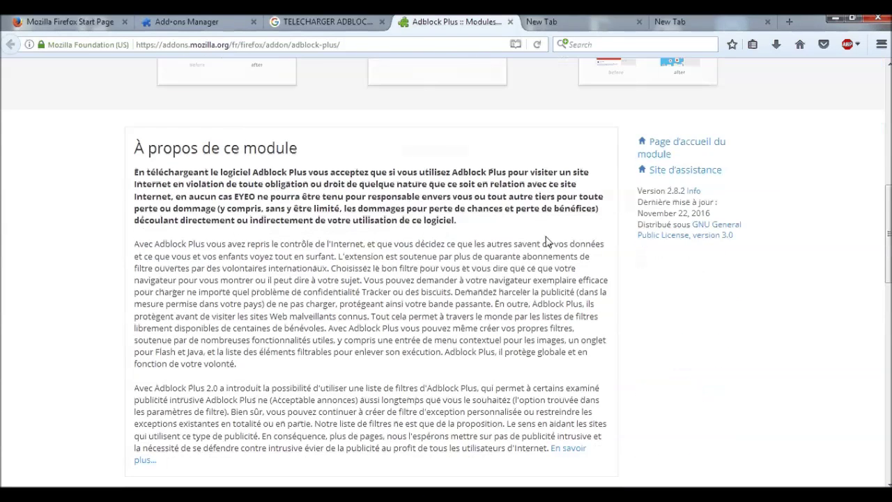
pyautogui.scroll(-15, 546, 236)
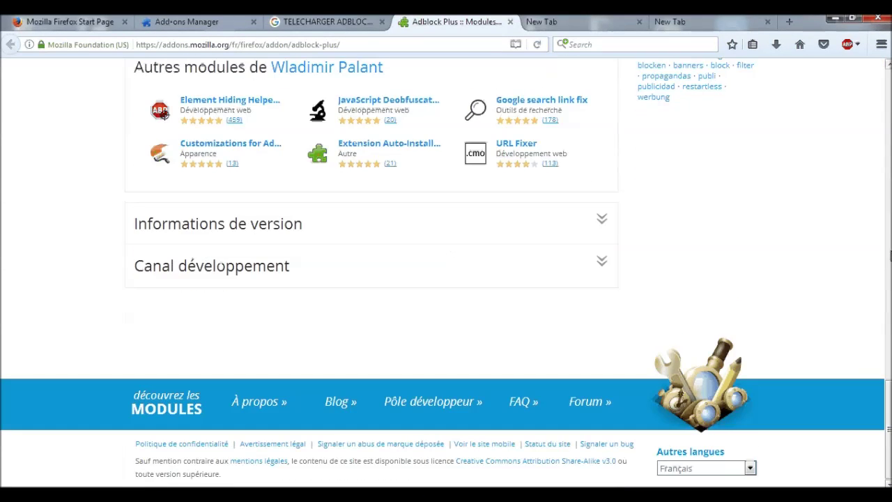